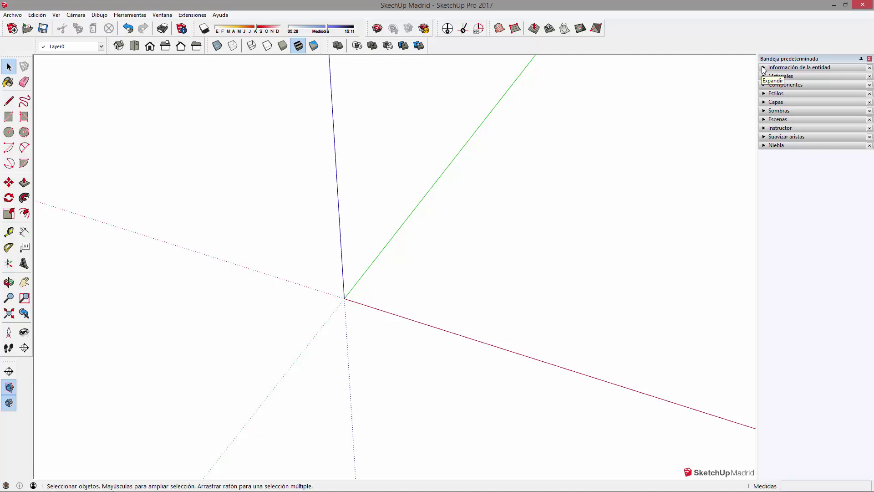
Step: Expand the Información de la entidad section of the default tray and review which tray sections are enabled
left_click(764, 68)
left_click(765, 68)
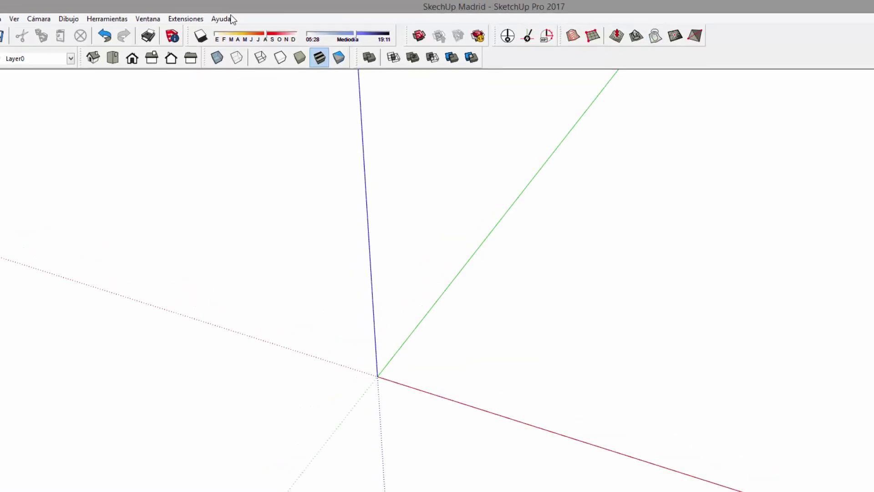
left_click(162, 14)
mouse_move(178, 26)
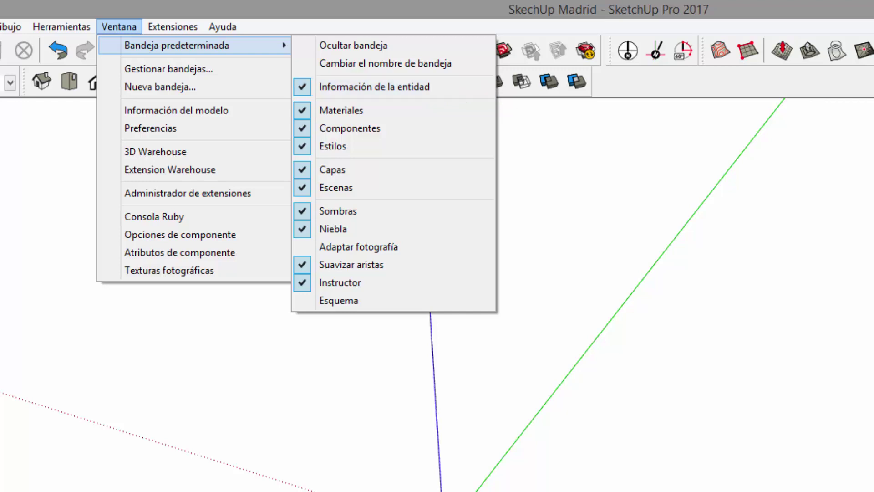
left_click(813, 59)
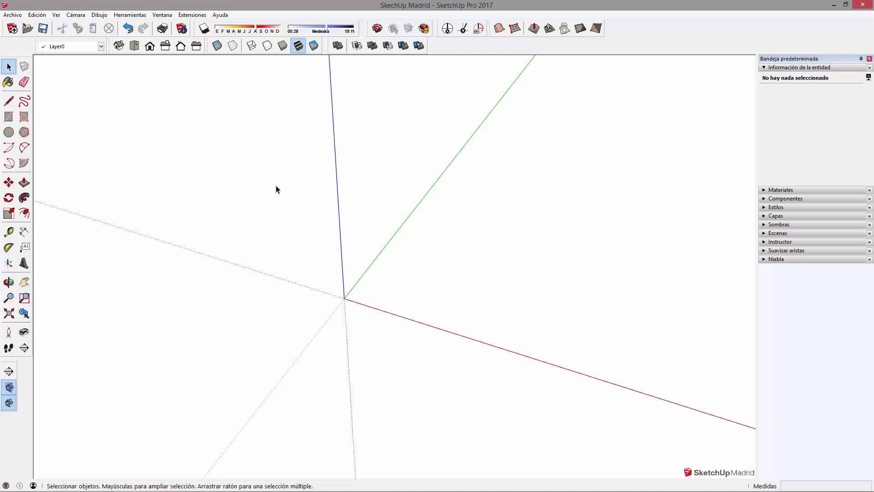
Step: Draw a line about 96 m long on the ground between the red and green axes
left_click(8, 100)
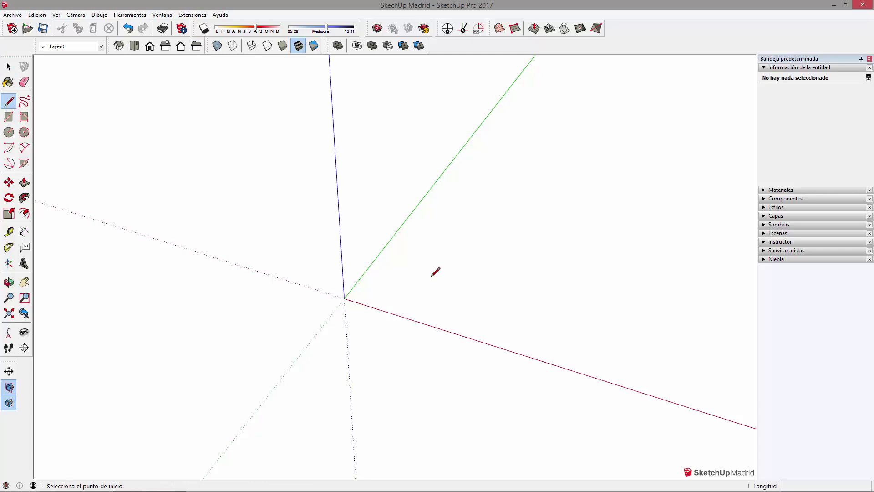
left_click(412, 302)
left_click(468, 219)
key("space")
middle_click_drag(480, 258, 401, 290)
Step: Inspect the drawn line's layer choices and length in its entity information
left_click(403, 292)
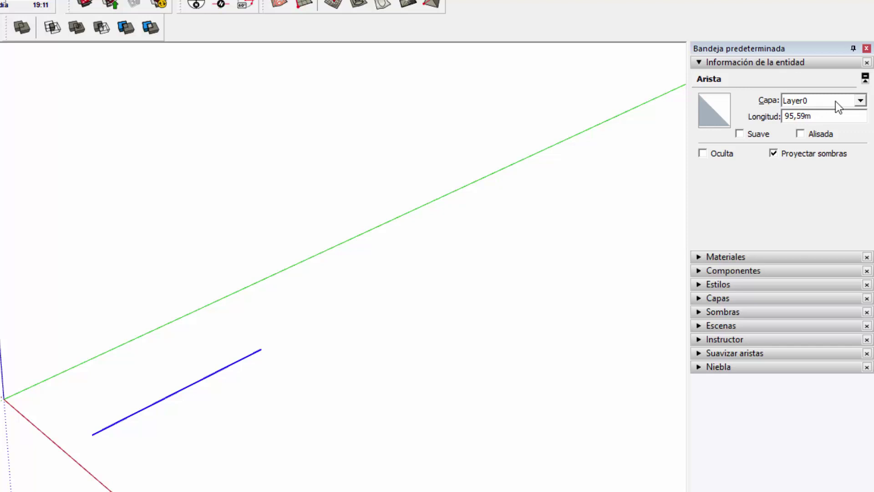
left_click(861, 101)
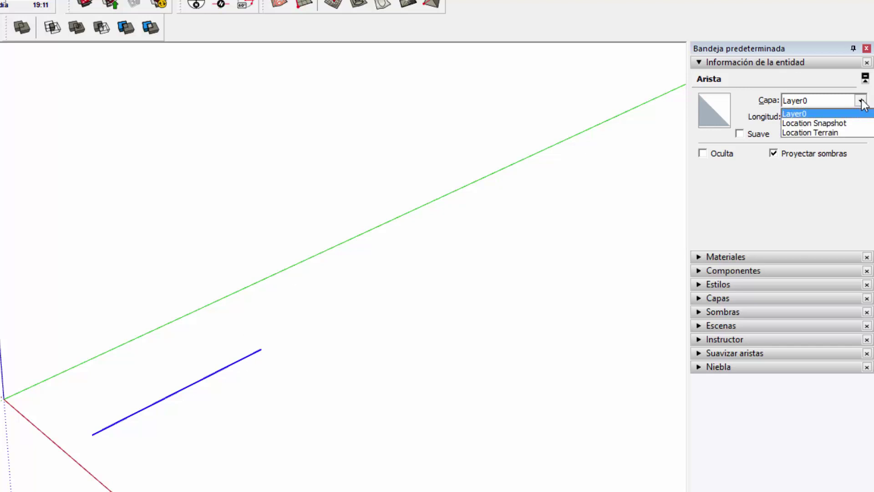
left_click(849, 101)
left_click_drag(816, 116, 771, 136)
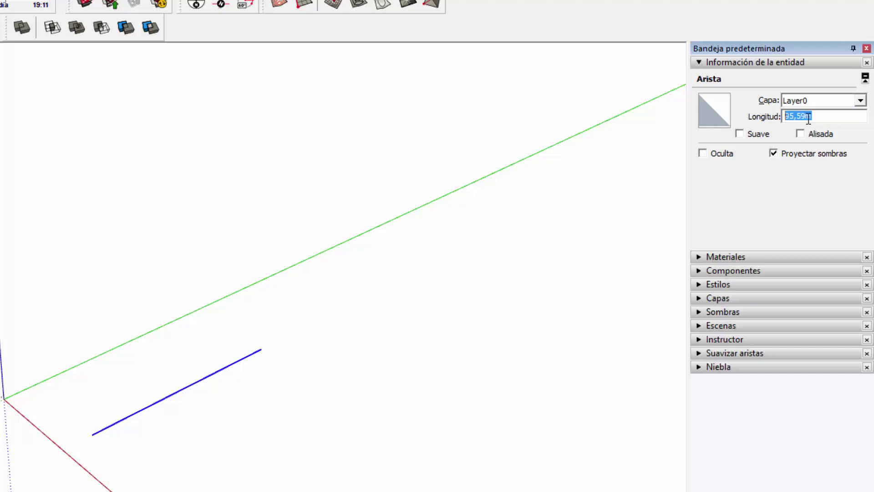
left_click(515, 287)
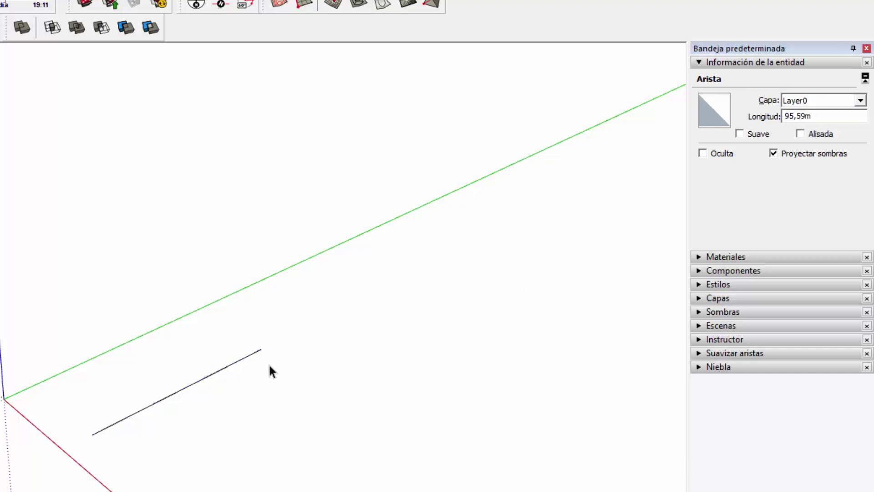
Step: Stretch the line to about 153 m by moving its far endpoint outward along its direction
key("m")
left_click(260, 350)
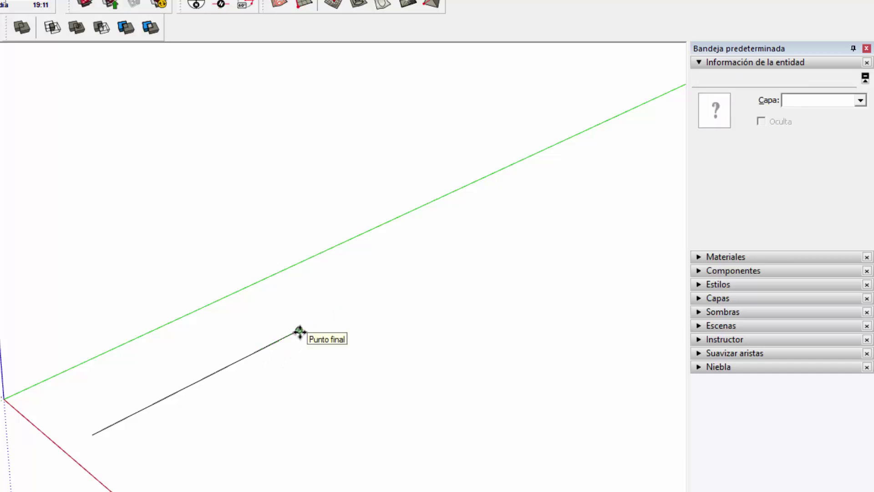
left_click(347, 305)
key("space")
Step: Set the line's length to 50 m in its entity information
left_click(344, 307)
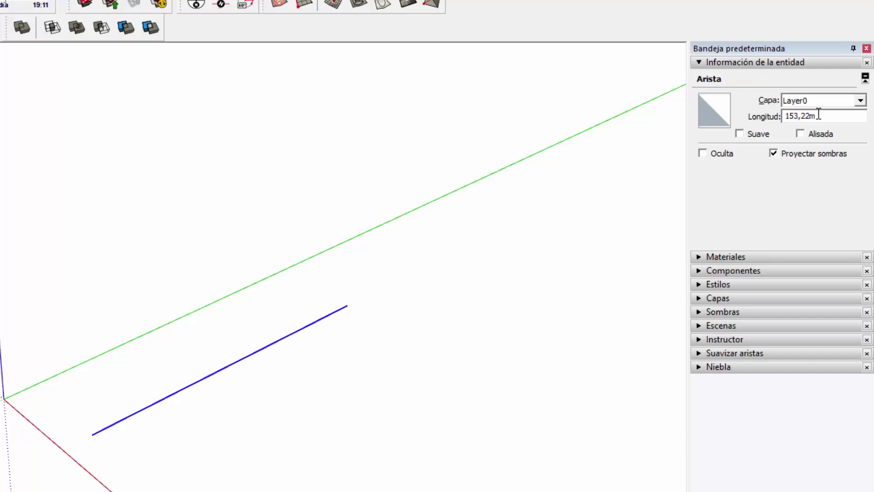
left_click_drag(826, 115, 741, 110)
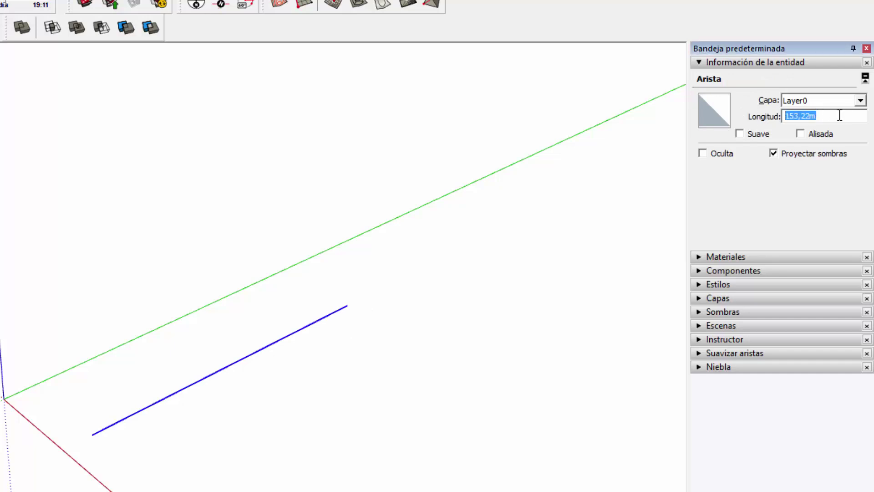
left_click_drag(837, 117, 741, 120)
type("50")
key("Return")
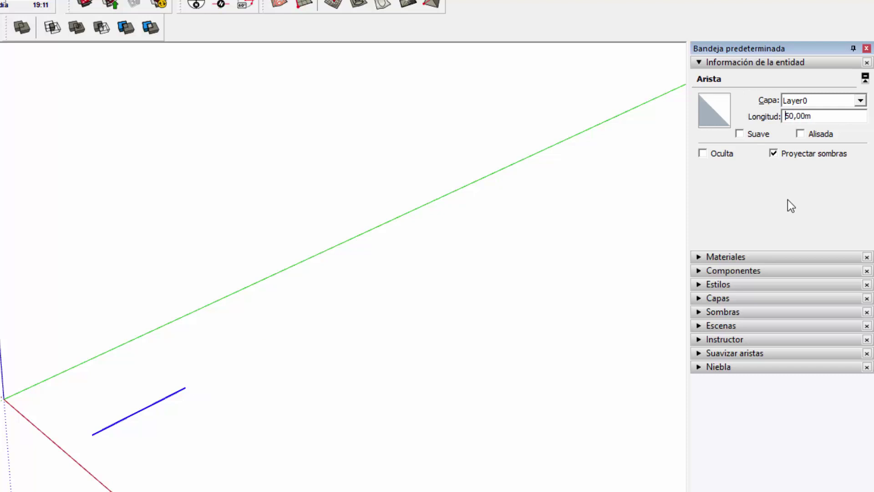
left_click(108, 472)
Step: Dimension the line's length, placing the dimension above it
scroll(104, 431, "up", 3)
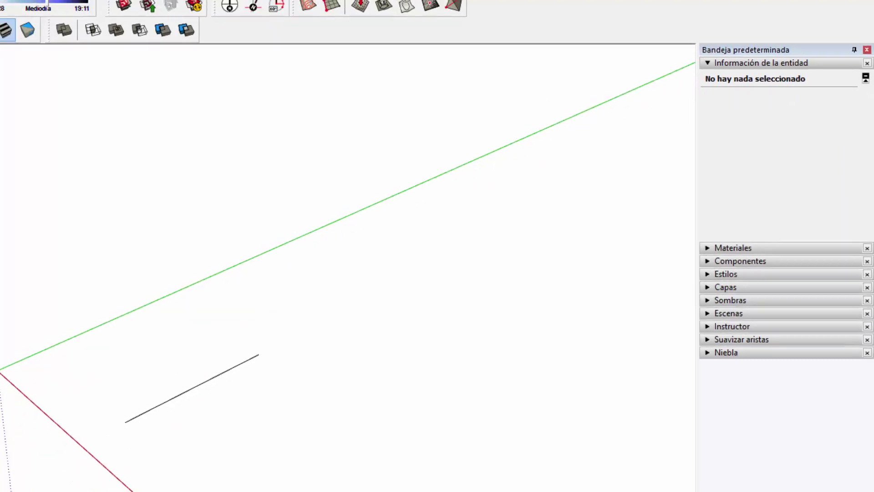
left_click(125, 421)
left_click(468, 260)
left_click(465, 251)
key("space")
middle_click_drag(446, 293, 430, 288)
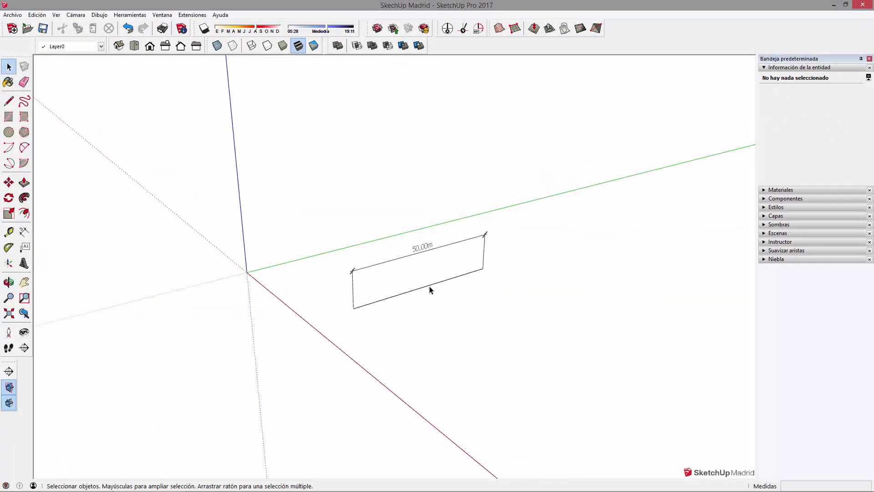
Step: Set the dimensioned line's length to 65 m in its entity information
left_click(433, 286)
double_click(844, 101)
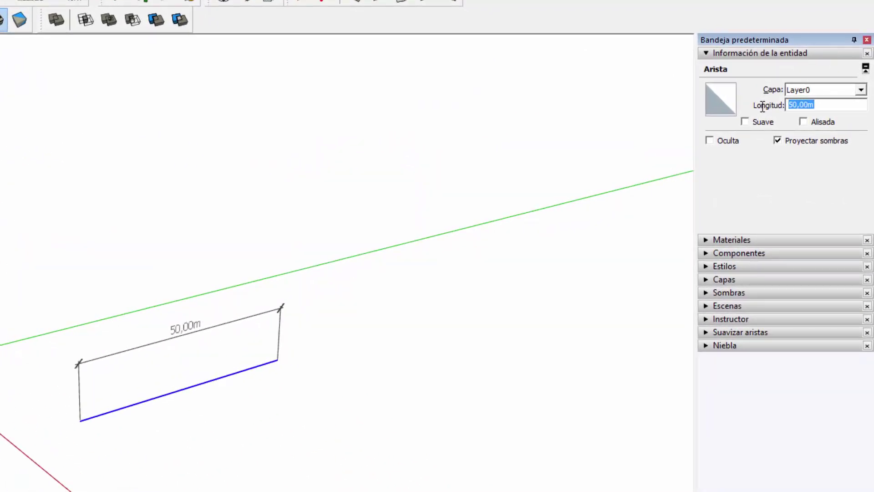
type("65")
key("Return")
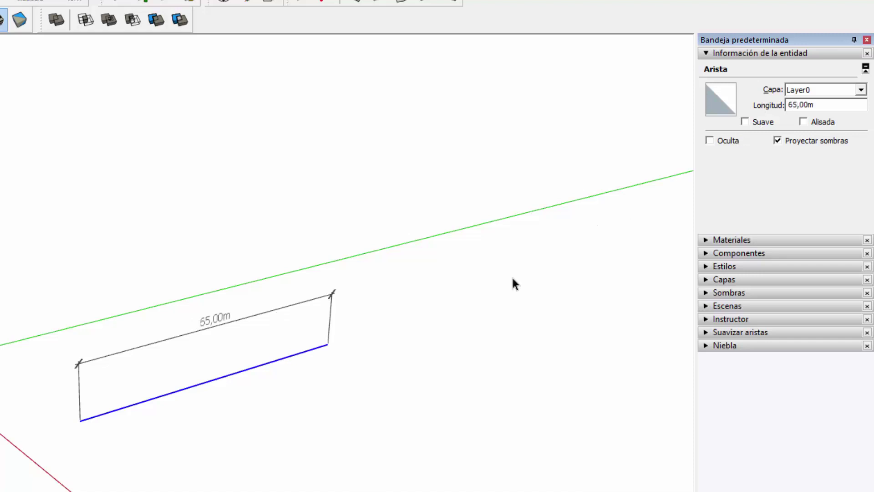
left_click(455, 298)
Step: Reselect the dimensioned line and examine its Suave, Alisada, Oculta and Proyectar sombras properties
middle_click_drag(336, 357, 432, 381)
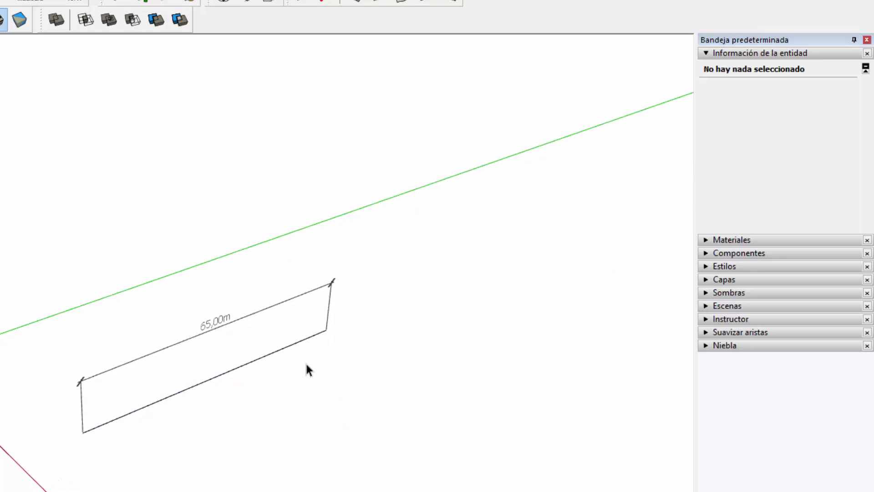
left_click(294, 344)
middle_click_drag(387, 308, 306, 328, "shift")
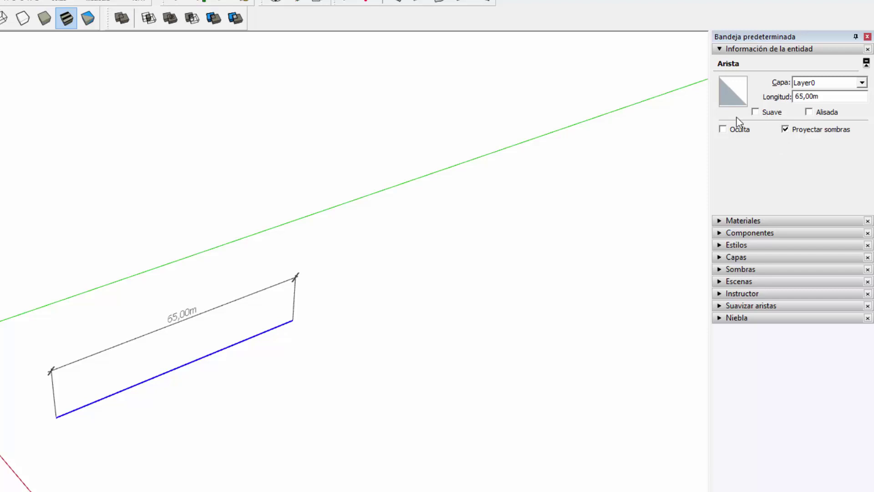
left_click(265, 346)
left_click(272, 331)
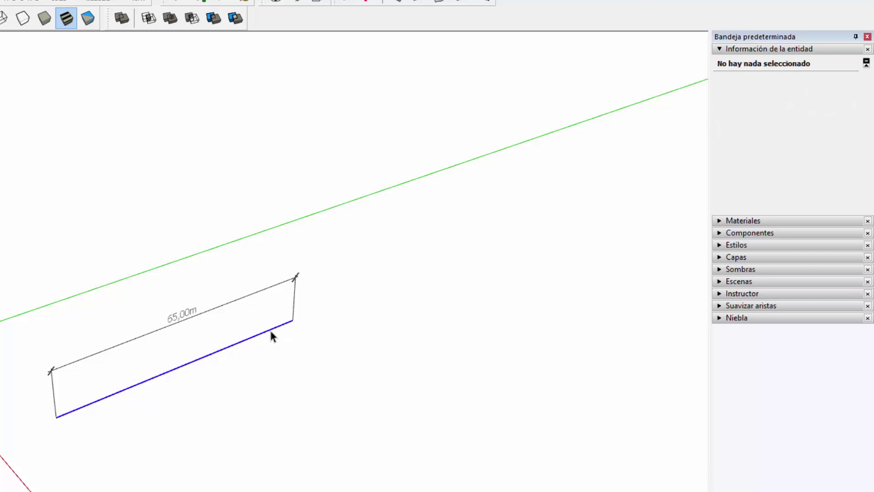
middle_click_drag(367, 318, 88, 379)
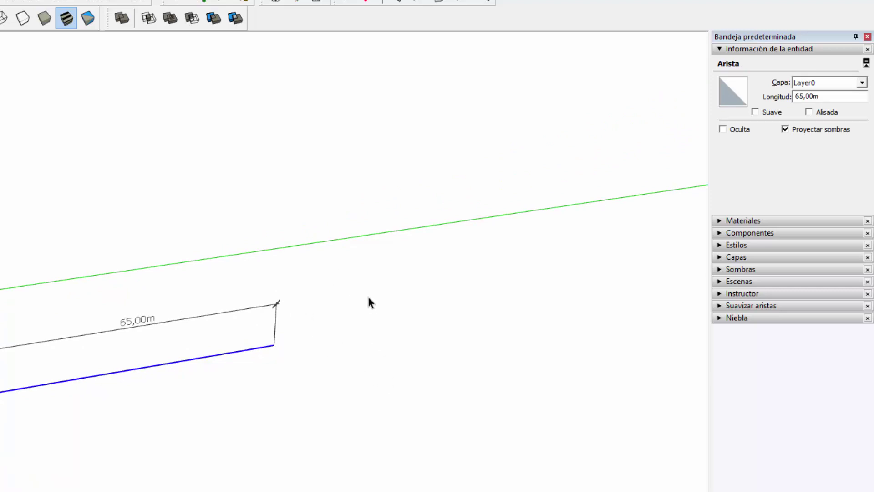
left_click(299, 332)
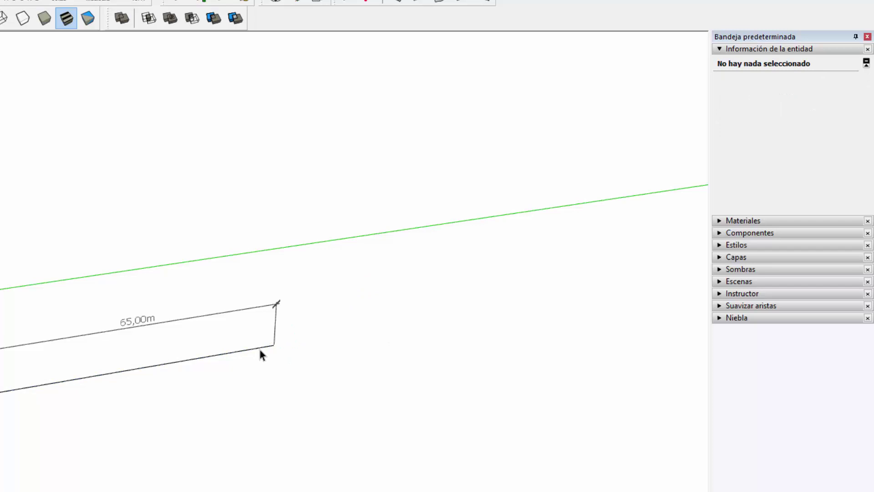
left_click(81, 380)
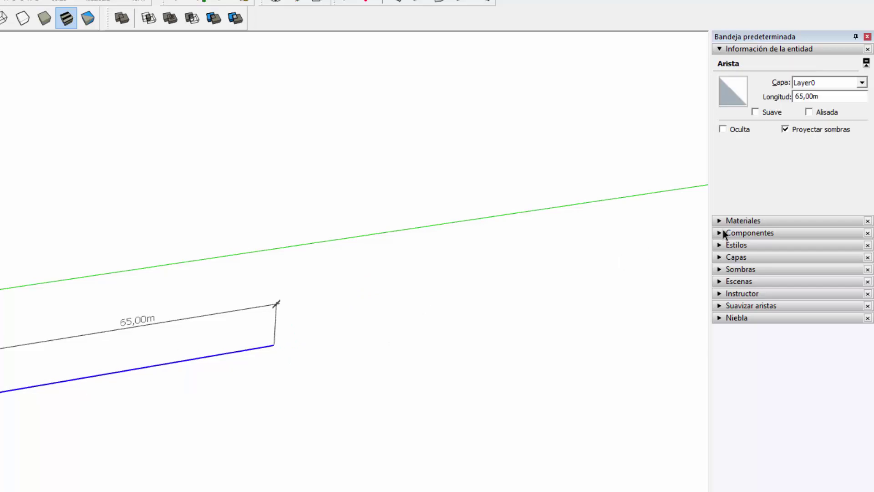
Step: Draw a rectangle about 34 by 37 m beyond the line's far end and extrude it upward into a box
key("r")
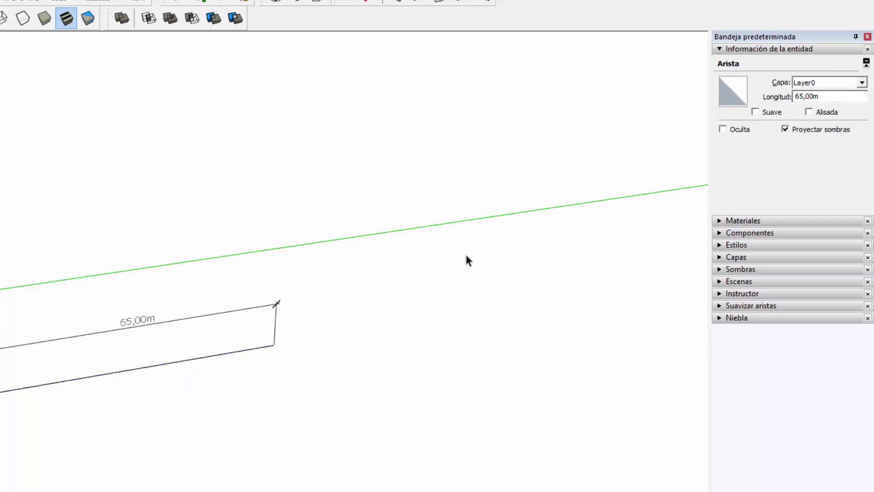
left_click(339, 305)
left_click(548, 362)
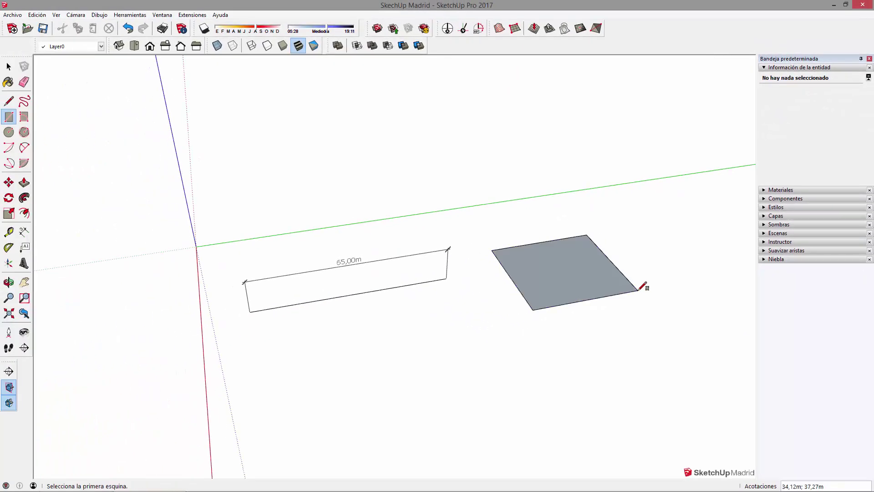
key("p")
left_click(558, 289)
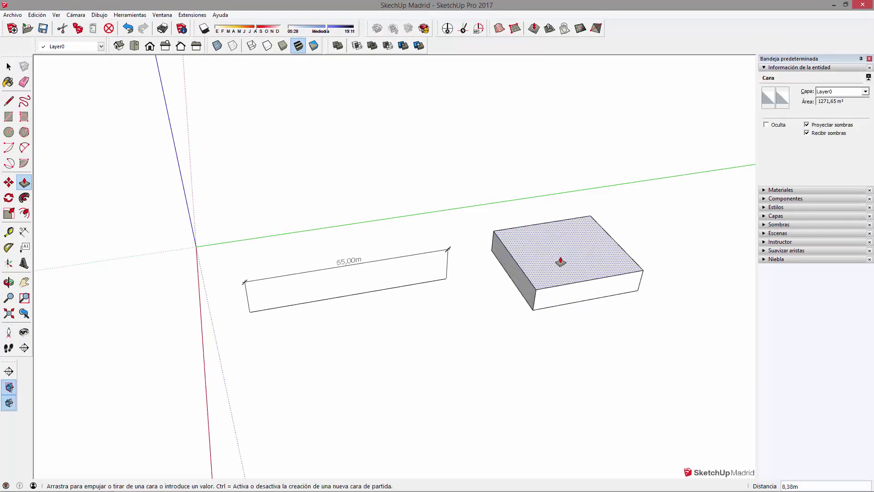
key("space")
Step: Apply the Suave property to the edge between the box's top and front faces
left_click(589, 228)
scroll(589, 228, "up", 2)
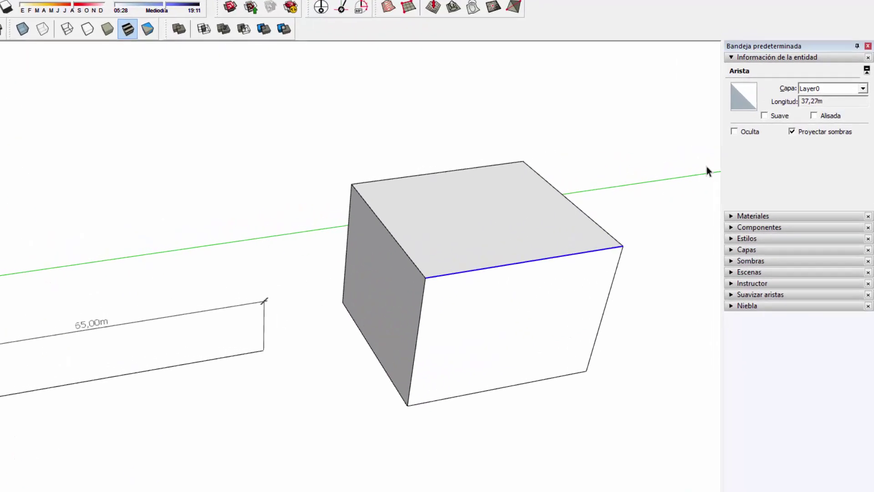
left_click(765, 116)
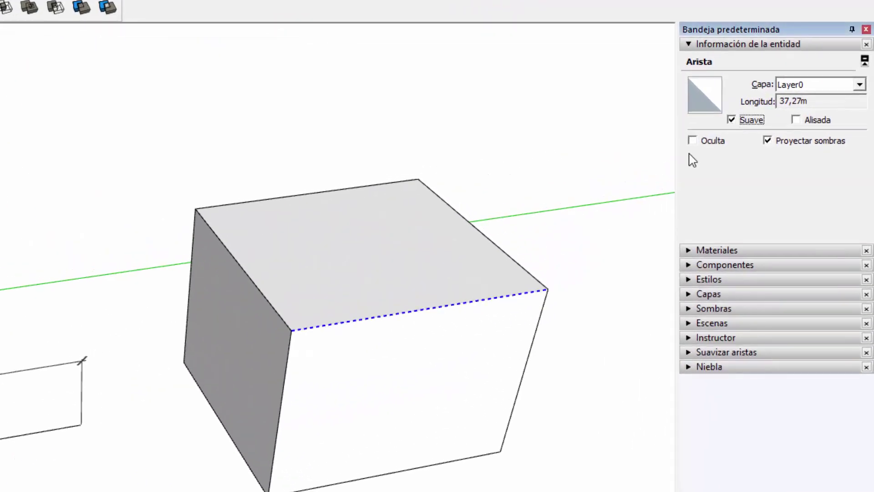
left_click(610, 260)
Step: Select the faces sharing the softened edge of the box and examine their entity information
middle_click_drag(592, 271, 387, 296)
left_click(302, 276)
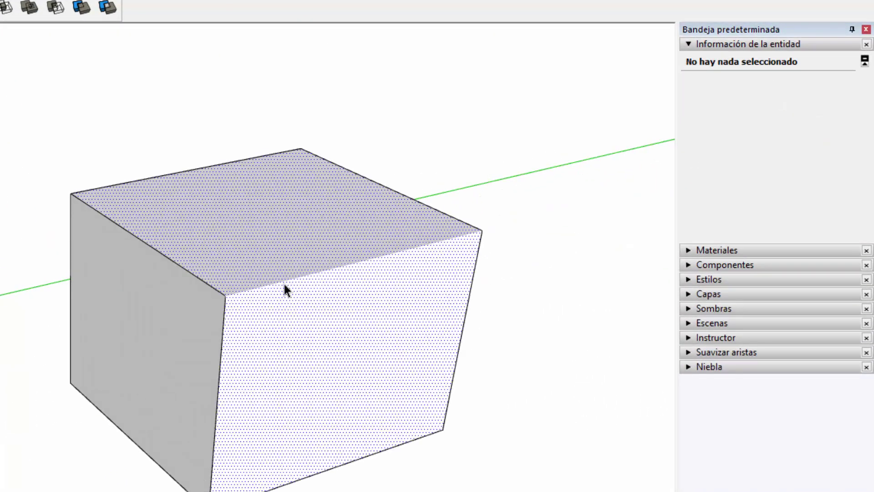
left_click(526, 218)
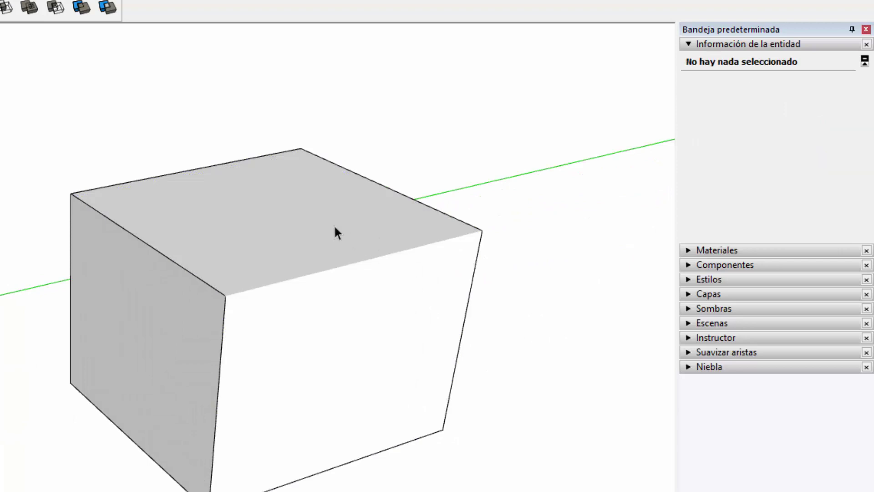
left_click(338, 244)
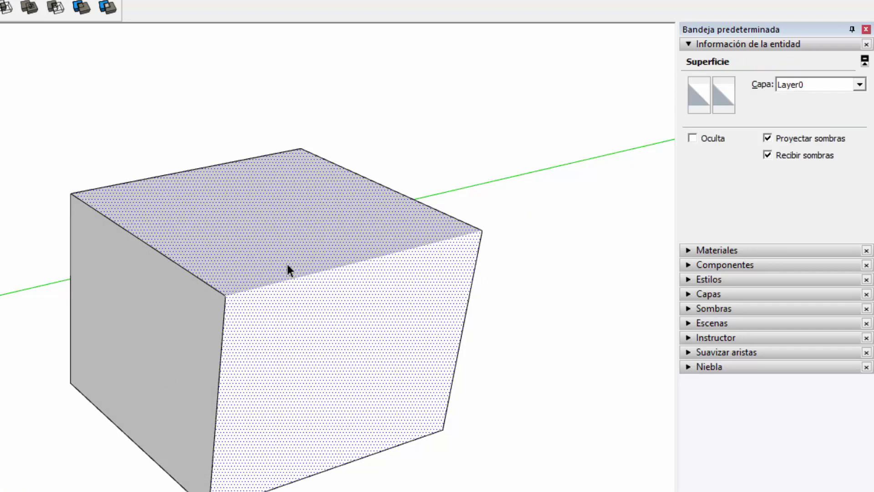
Step: Compare the faces joined by the softened edge with the box's other faces by selecting them from several angles
middle_click_drag(204, 336, 287, 20)
left_click(221, 327)
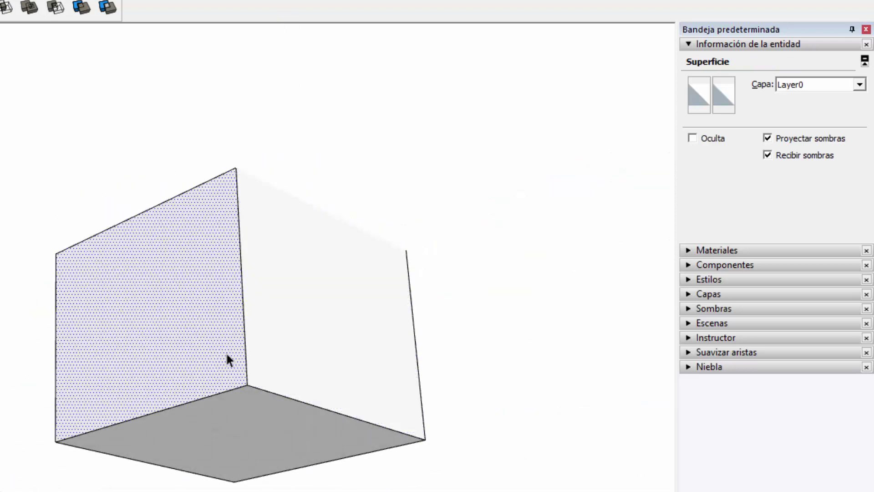
left_click(228, 389)
left_click(180, 336)
middle_click_drag(180, 336, 297, 332)
left_click(318, 326)
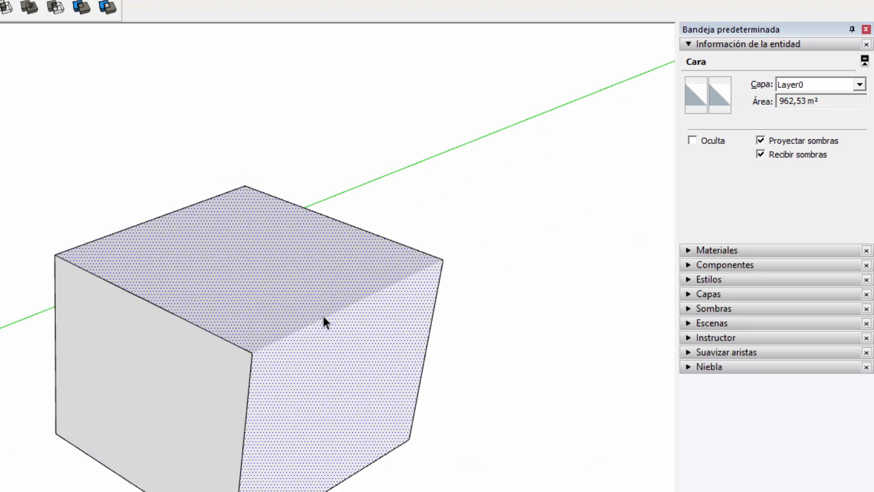
left_click(453, 210)
left_click(394, 284)
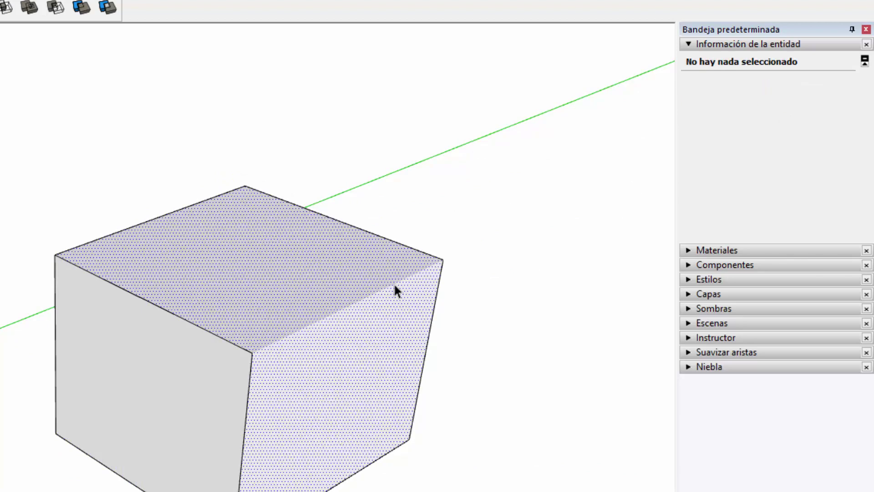
left_click(544, 217)
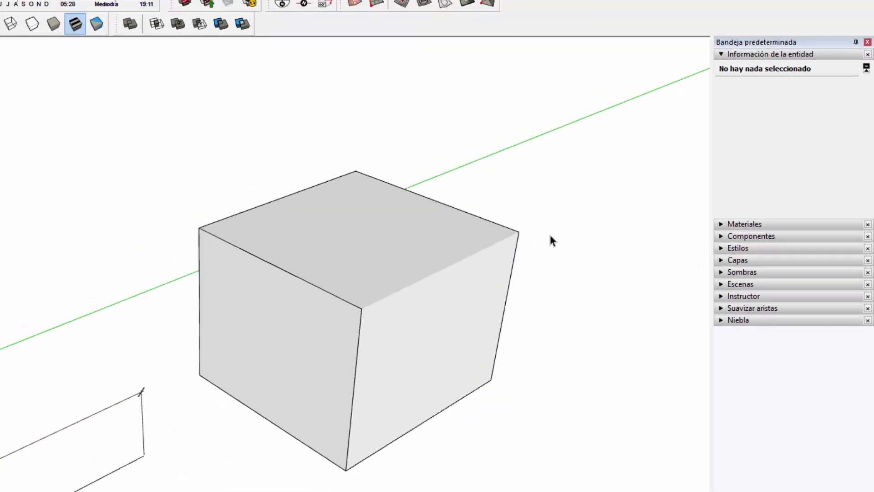
middle_click_drag(439, 234, 583, 210)
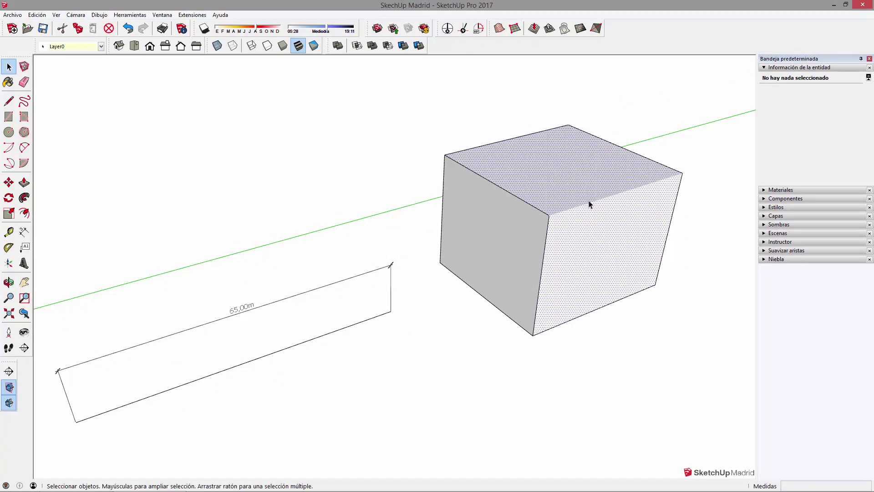
Step: Select all of the box's connected geometry, compare its entity information, and clear the selection
triple_click(594, 208)
left_click(690, 176)
triple_click(643, 198)
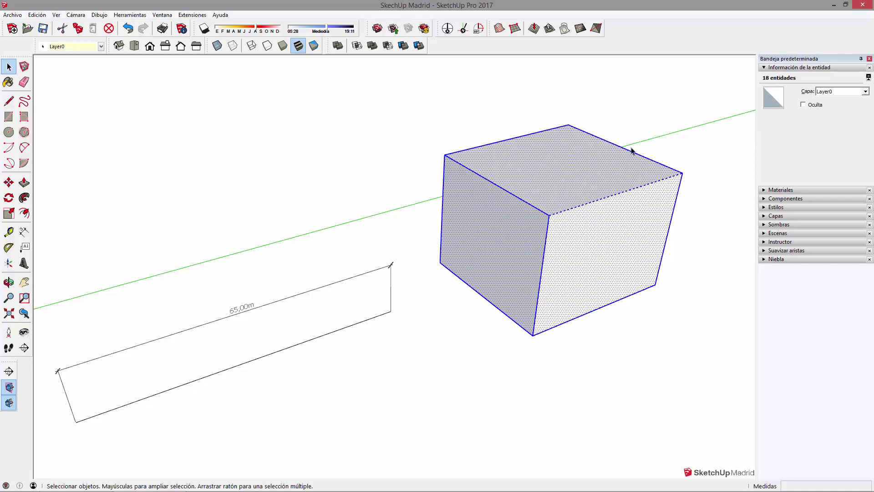
left_click(694, 163)
left_click(663, 181)
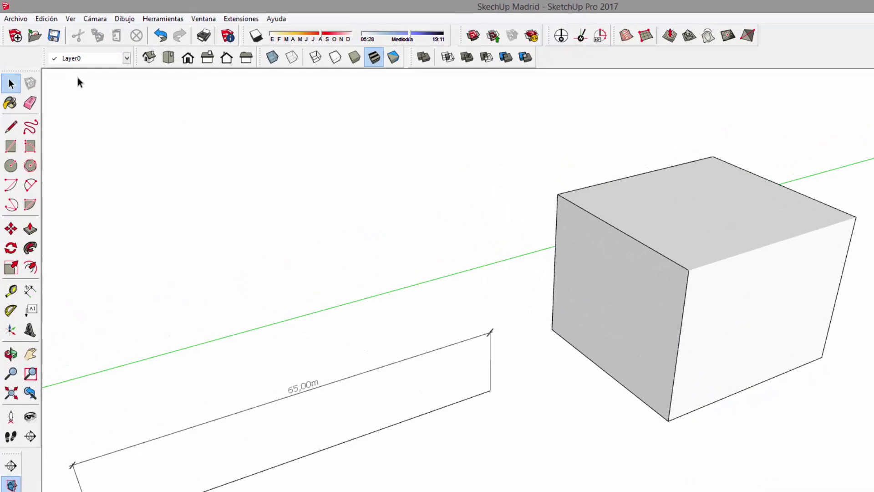
Step: Turn on the display of hidden geometry so the softened box edge can be selected
left_click(56, 14)
left_click(122, 80)
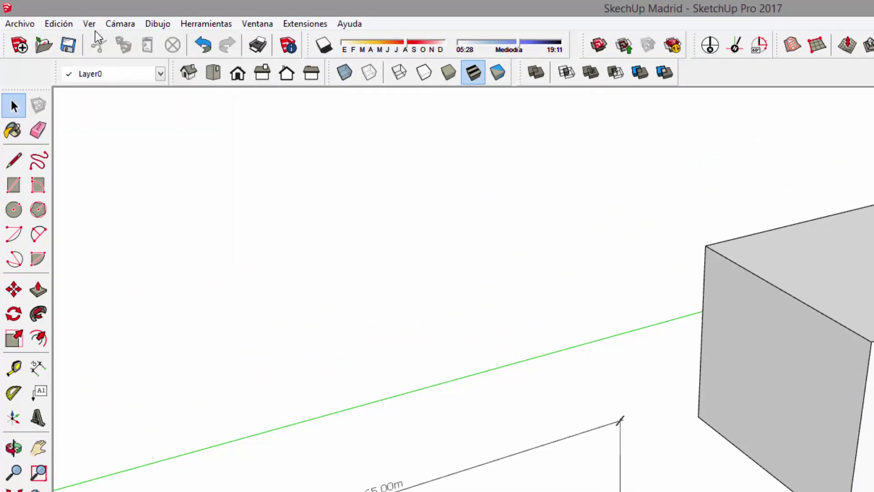
left_click(90, 24)
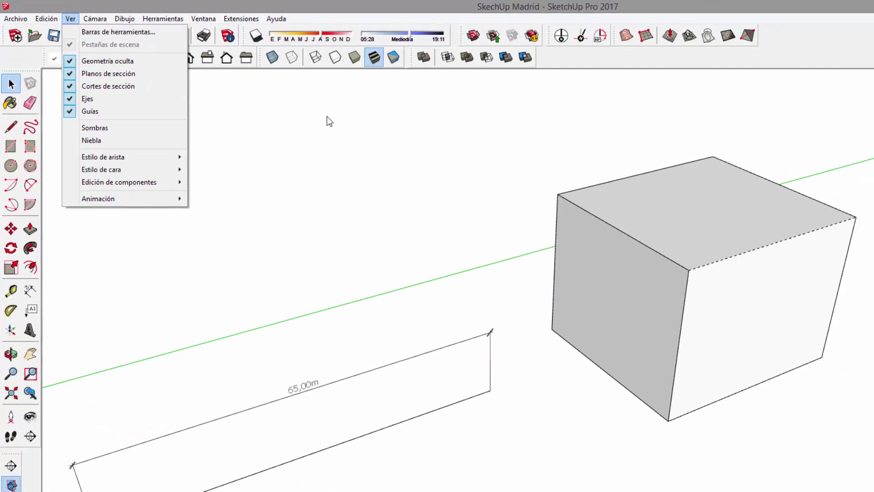
left_click(379, 136)
Step: Remove the Suave property from the dashed edge between the box's top and front faces and turn off hidden geometry display
left_click(599, 203)
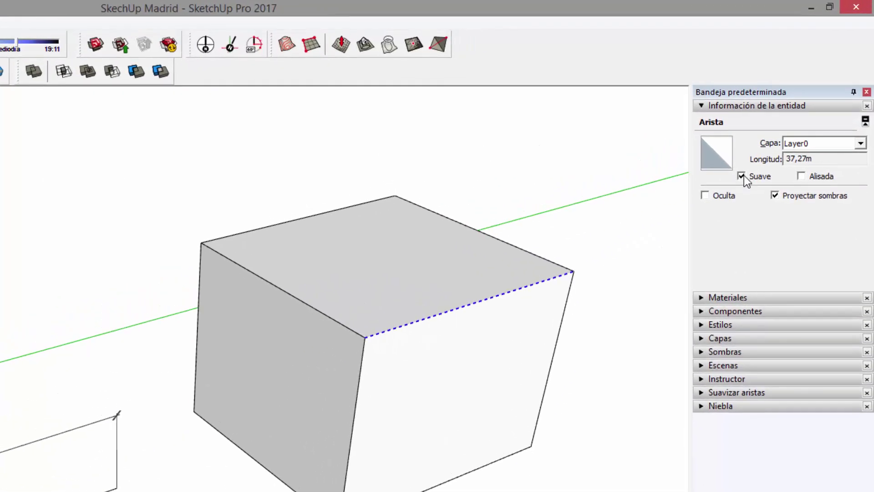
left_click(741, 176)
middle_click_drag(541, 286, 358, 316, "shift")
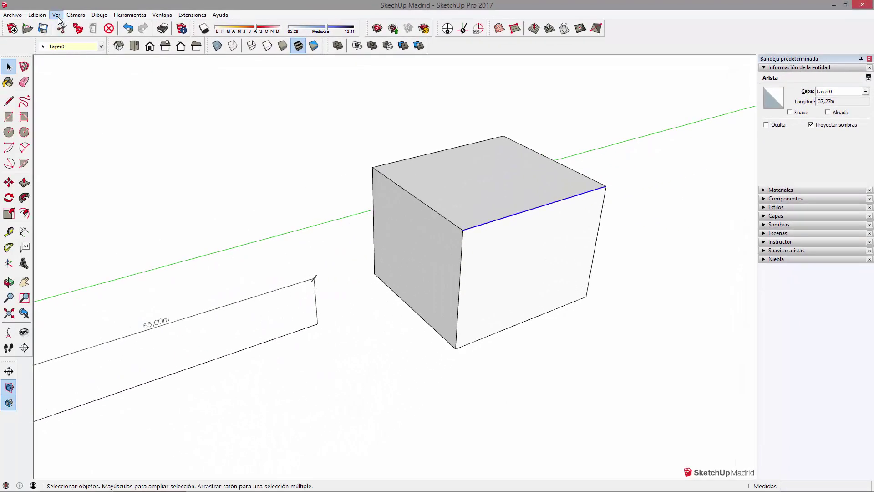
left_click(57, 15)
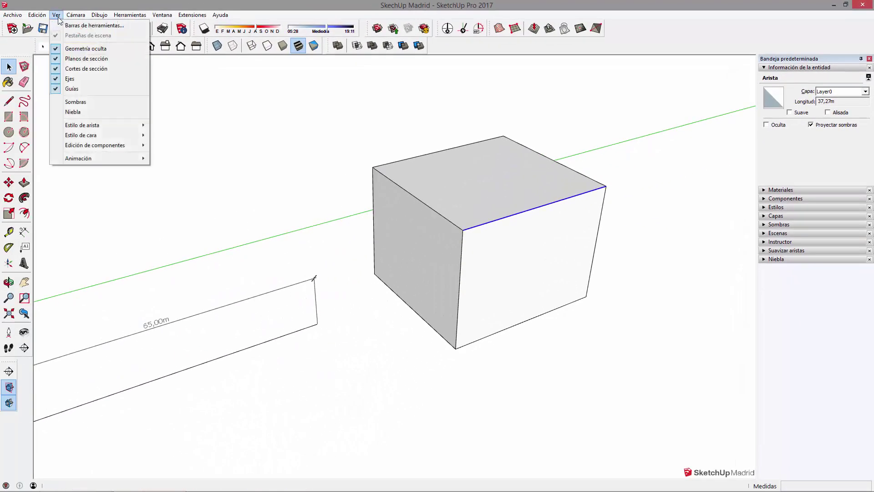
left_click(106, 49)
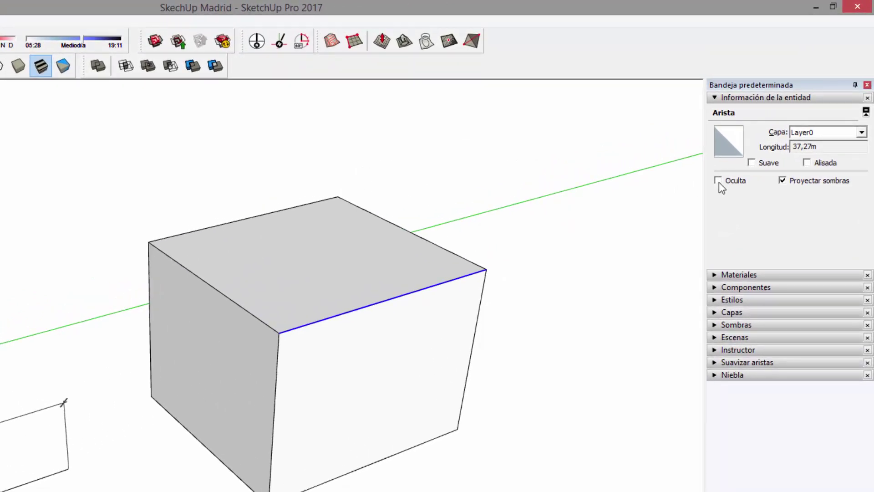
Step: Set the edge between the top and front faces to Oculta and review the commands offered for the adjacent left top edge
left_click(719, 181)
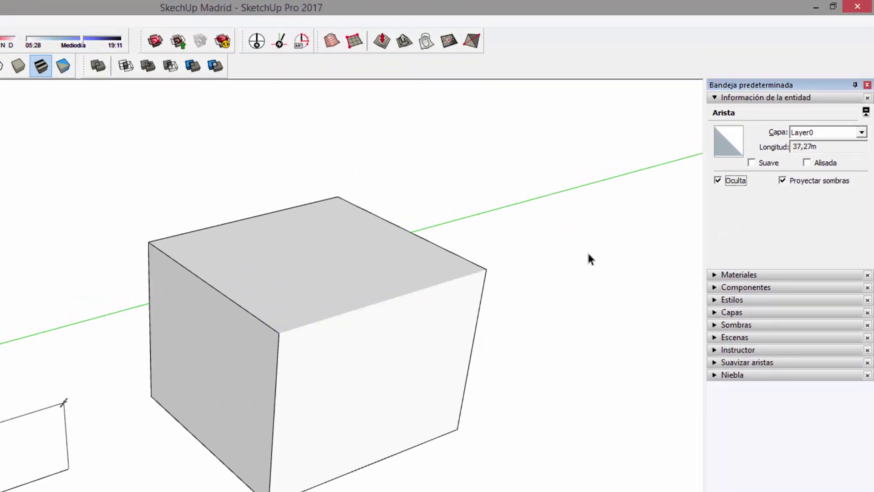
left_click(258, 319)
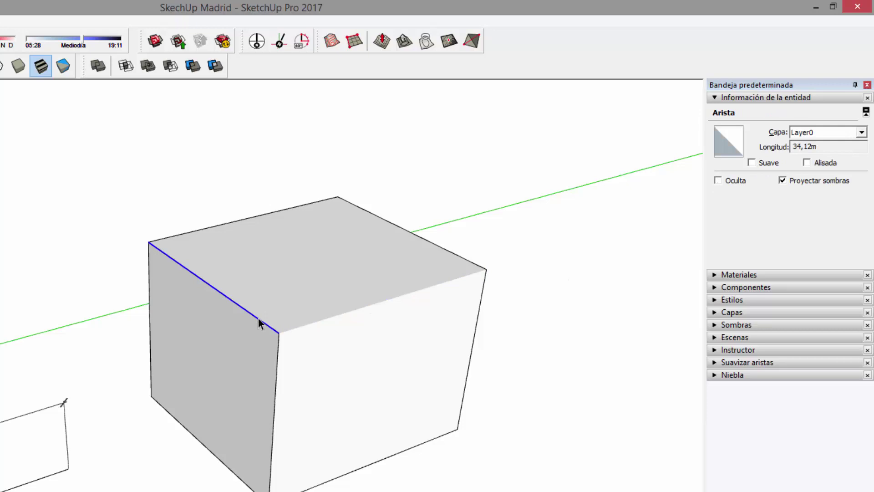
right_click(258, 318)
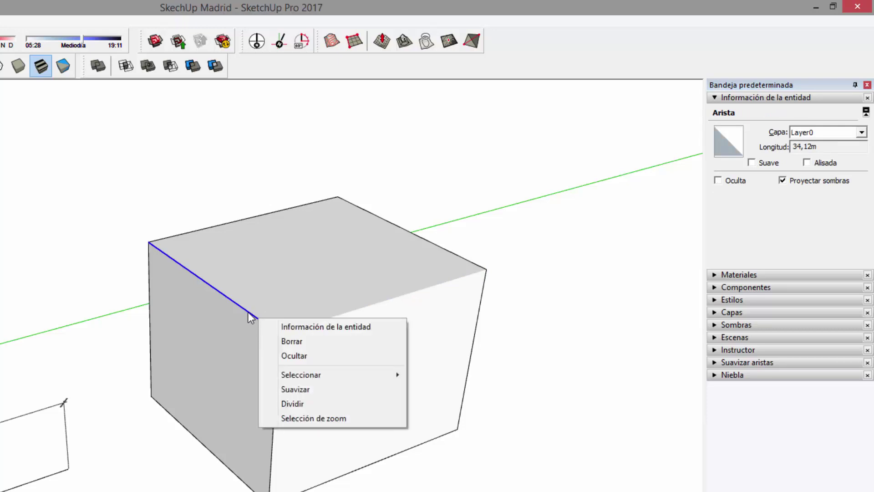
right_click(248, 312)
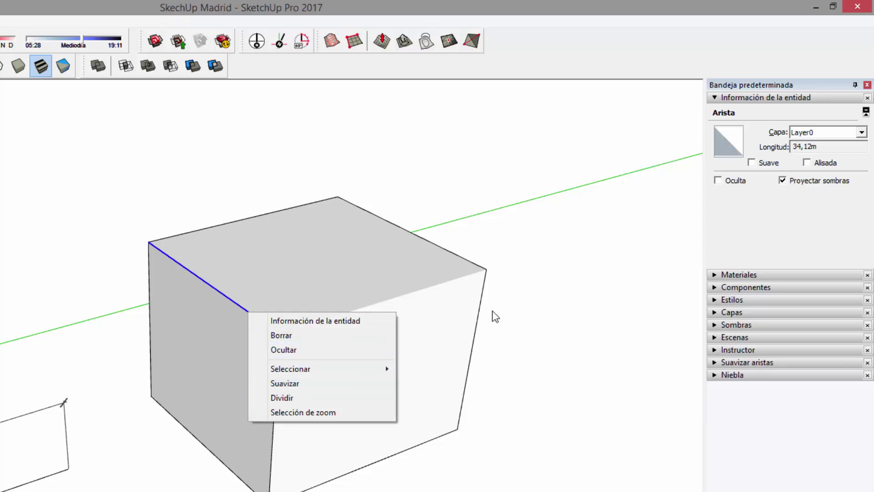
left_click(477, 274)
Step: Apply the Alisada property to the edge between the box's top and left side faces
left_click(264, 318)
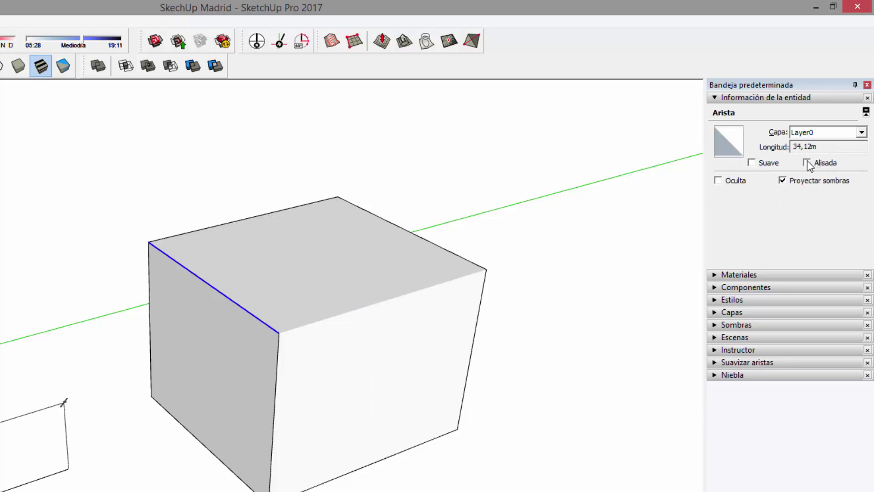
left_click(808, 163)
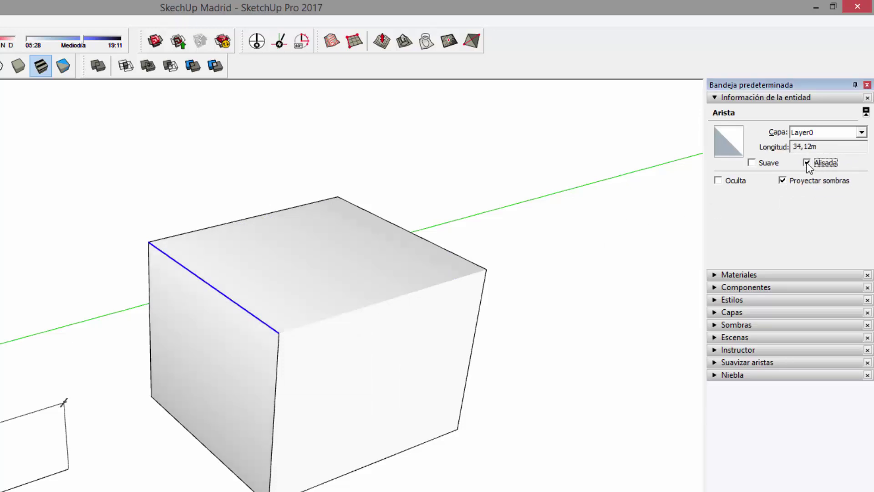
left_click(513, 269)
middle_click_drag(374, 409, 412, 363)
Step: Select the Alisada edge and its adjoining top and side faces in turn to examine their entity information
left_click(277, 301)
left_click(284, 291)
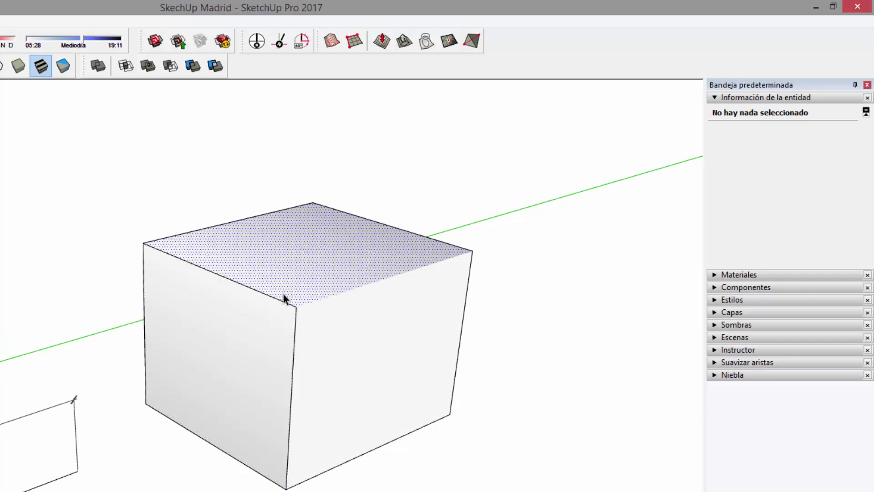
left_click(277, 306)
scroll(276, 304, "up", 3)
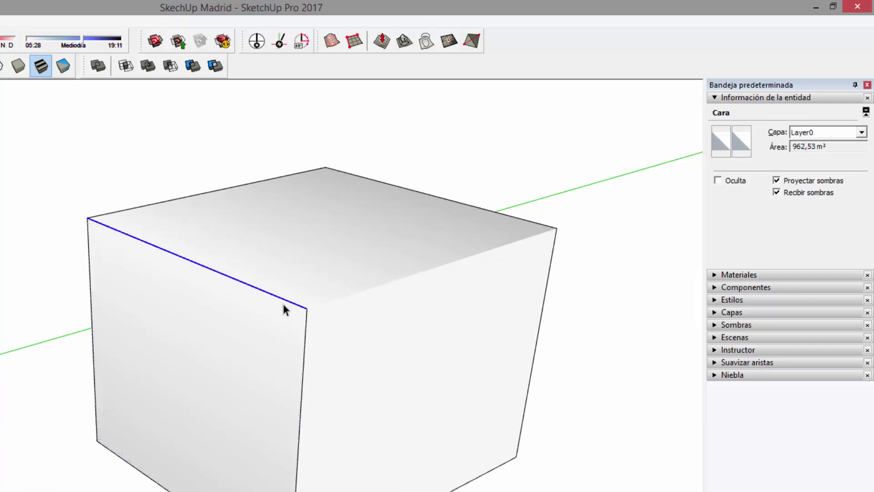
left_click(292, 298)
left_click(311, 258)
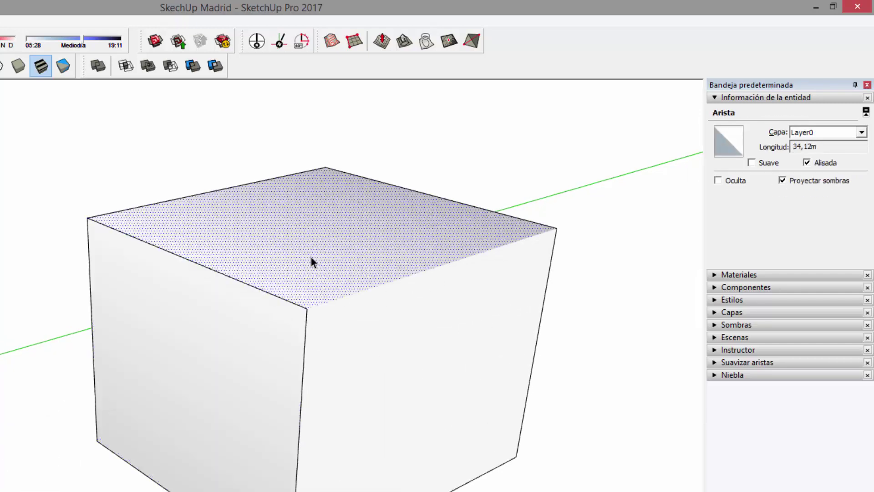
left_click(246, 302)
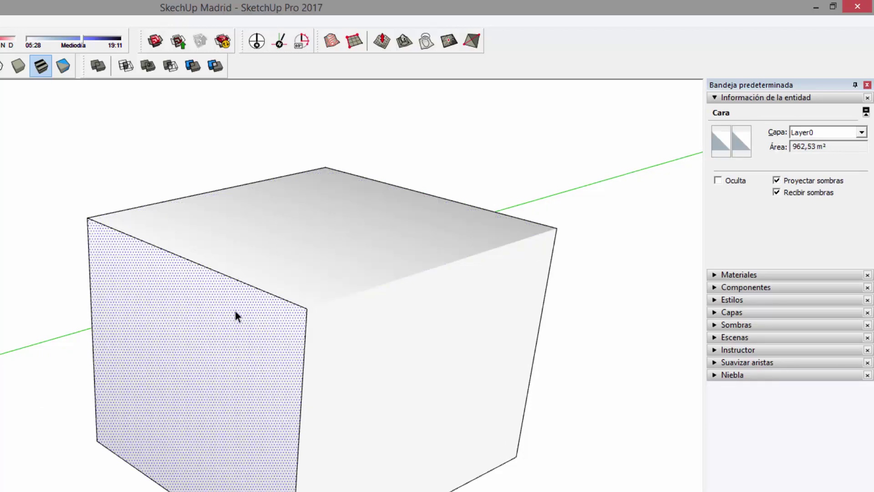
left_click(271, 290)
left_click(271, 294)
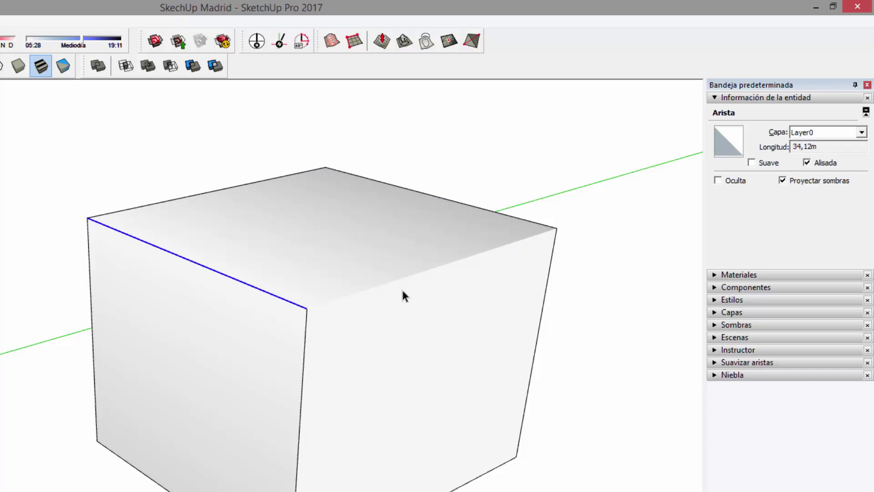
Step: Apply the Suave property to the top face's edge opposite the Alisada one and inspect the adjoining side
middle_click_drag(419, 314, 389, 327)
left_click(572, 231)
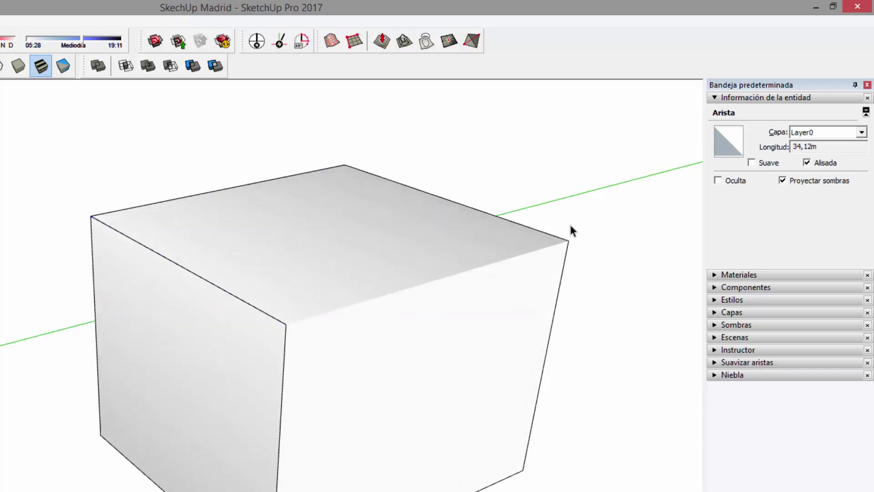
left_click(558, 237)
left_click(751, 162)
middle_click_drag(574, 275, 424, 380)
left_click(419, 342)
middle_click_drag(420, 342, 321, 340)
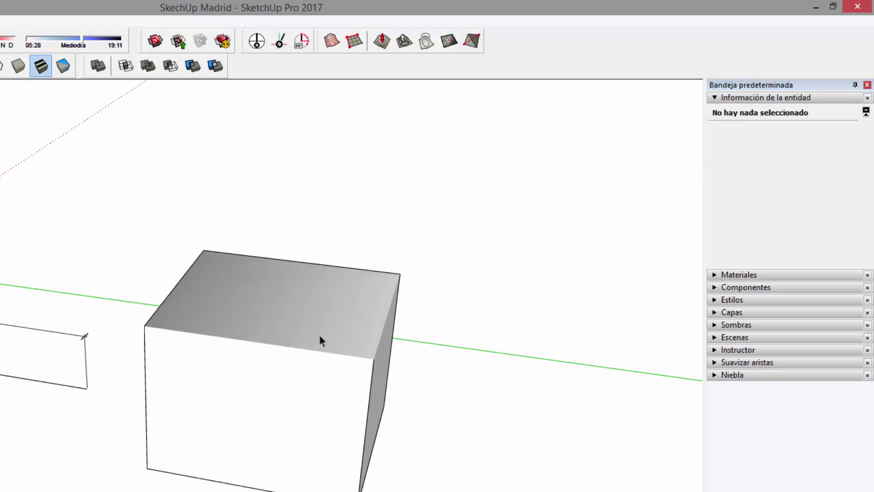
left_click(394, 331)
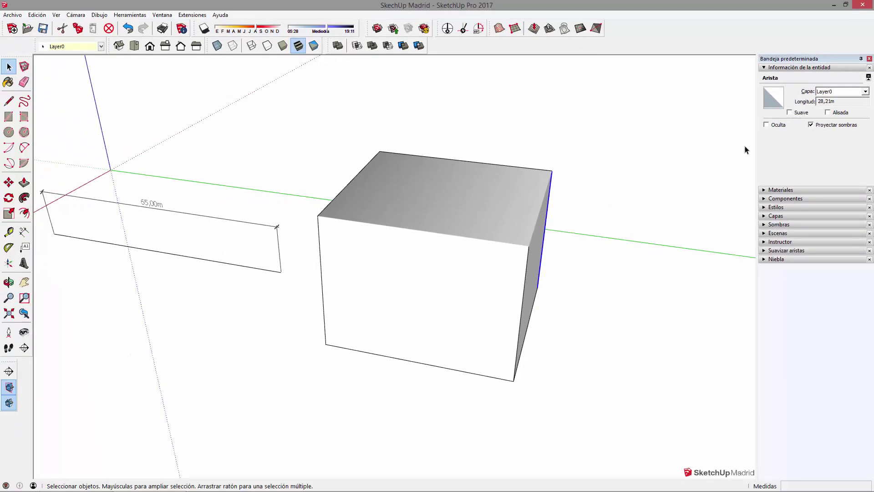
left_click(662, 263)
Step: Draw a two-point arc with a radius of about 20 m on the ground in front of the dimensioned line
middle_click_drag(662, 263, 483, 239)
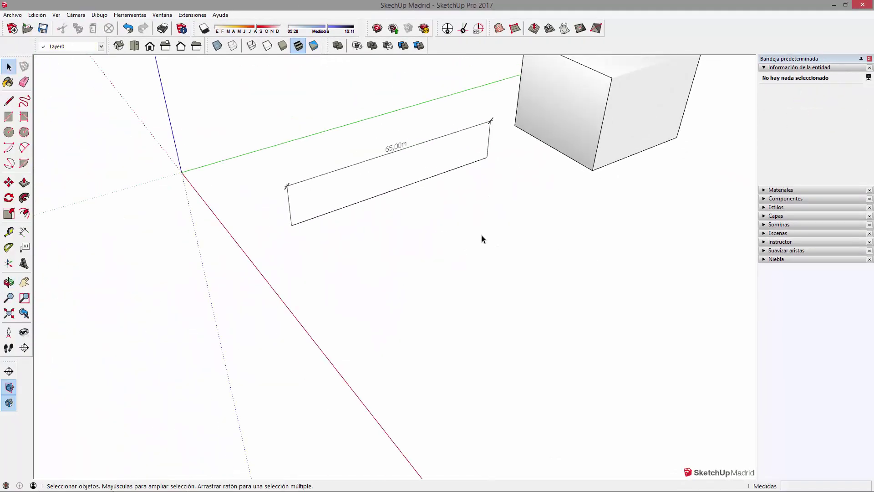
key("a")
left_click(350, 292)
left_click(484, 238)
left_click(412, 227)
Step: Draw a circle with a radius of about 14 m beside the arc and delete its inner face
key("c")
left_click(532, 281)
left_click(591, 278)
key("space")
left_click(500, 280)
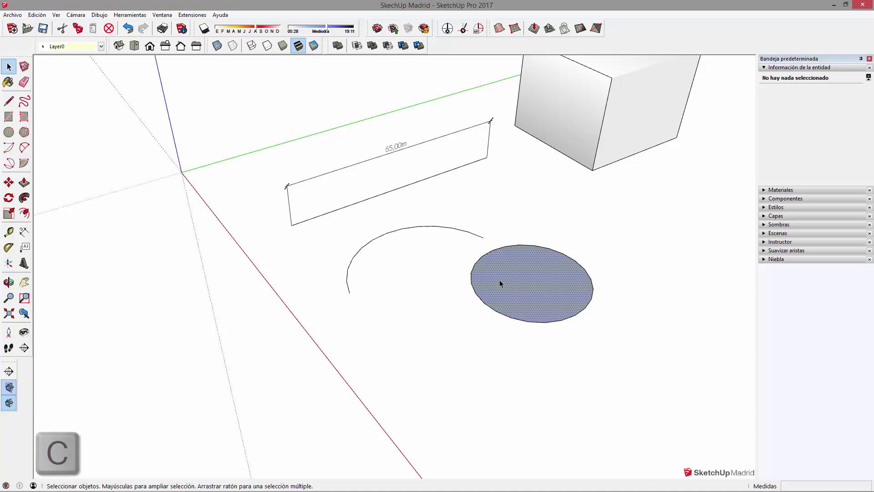
key("Delete")
Step: Examine the arc's radius and number of segments in its entity information
left_click(471, 235)
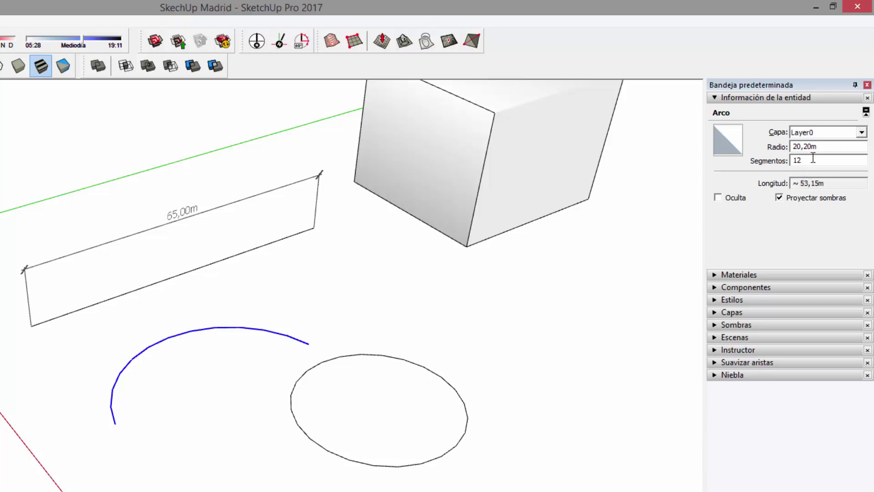
left_click_drag(835, 146, 784, 162)
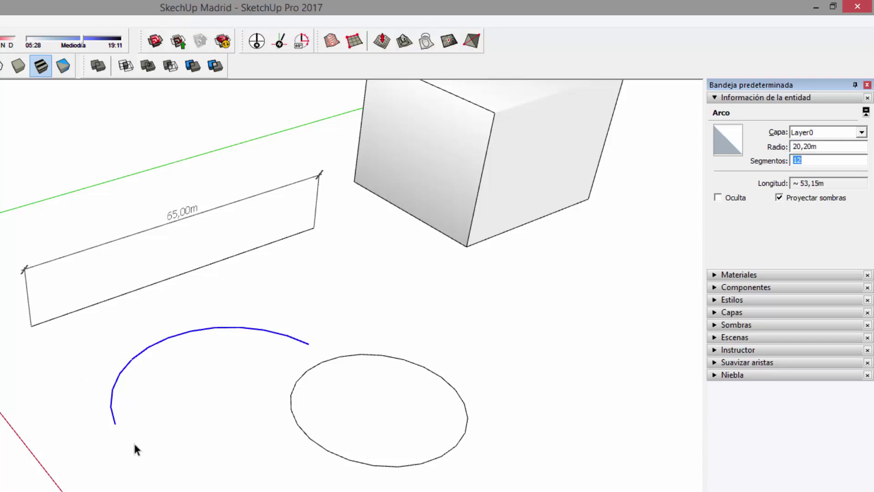
scroll(119, 455, "up", 2)
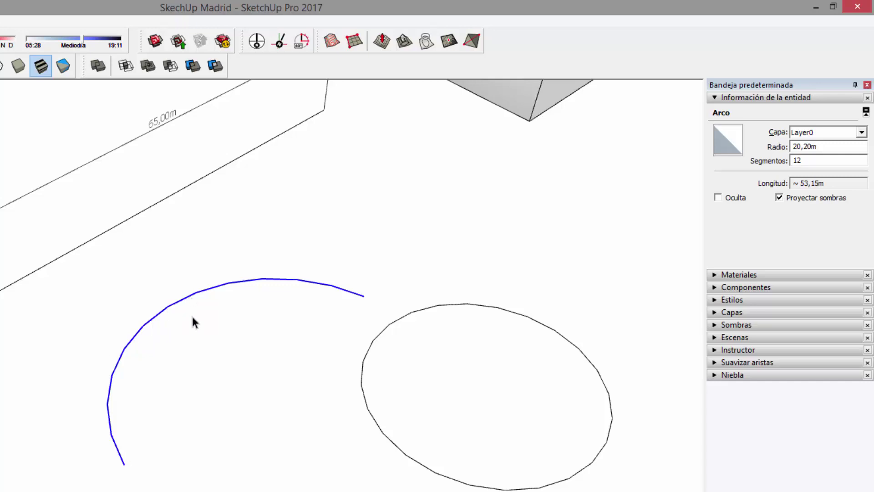
left_click(276, 337)
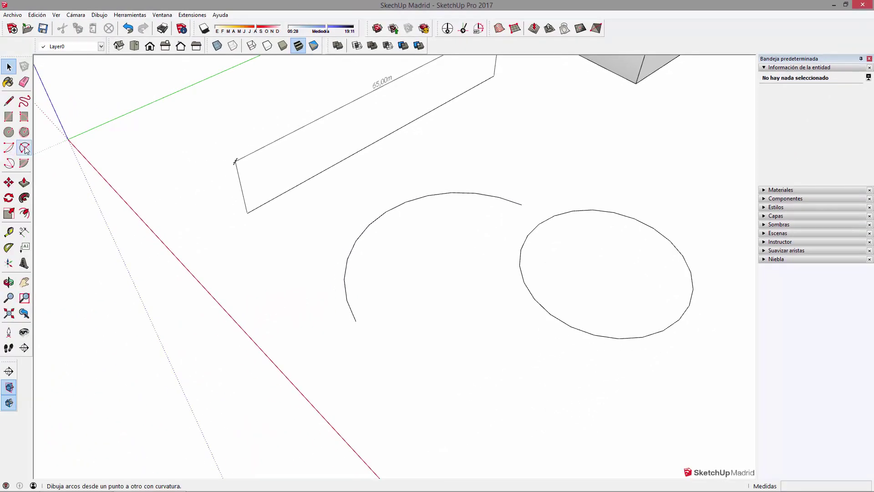
Step: Draw a smaller two-point arc about 9.7 m in radius inside the first and check its entity information
left_click(25, 149)
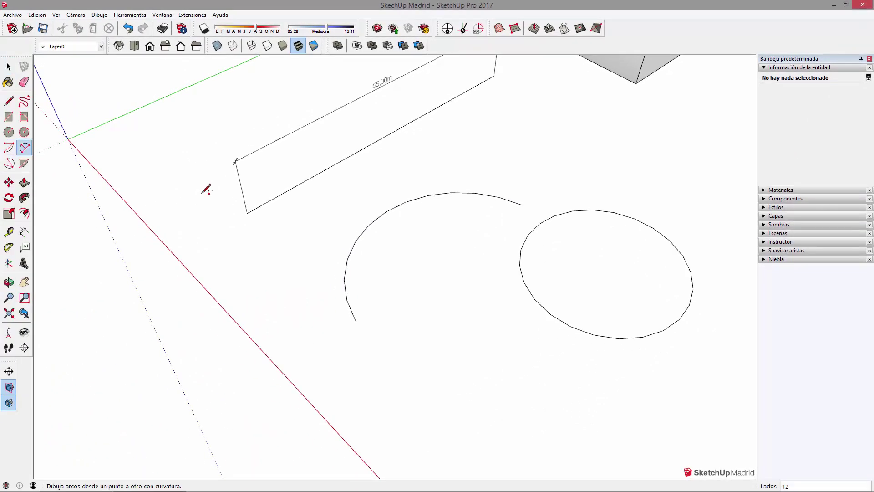
left_click(386, 347)
left_click(474, 282)
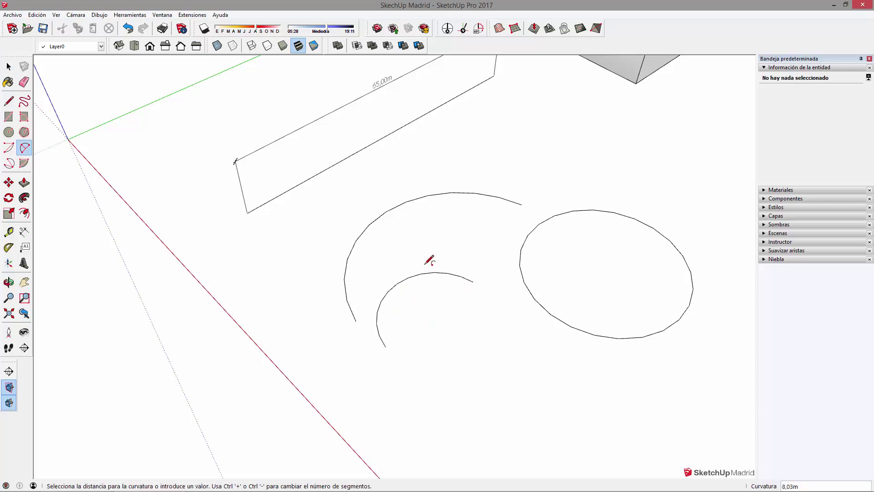
left_click(429, 260)
key("space")
left_click(433, 273)
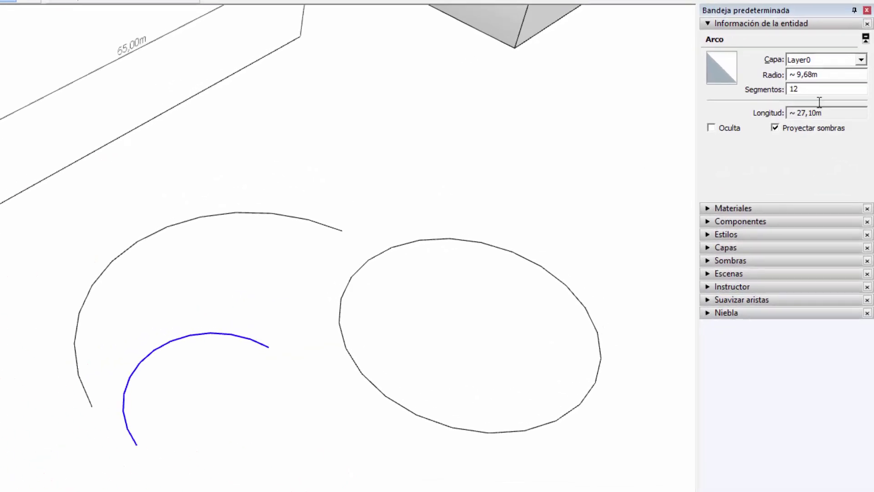
left_click(509, 163)
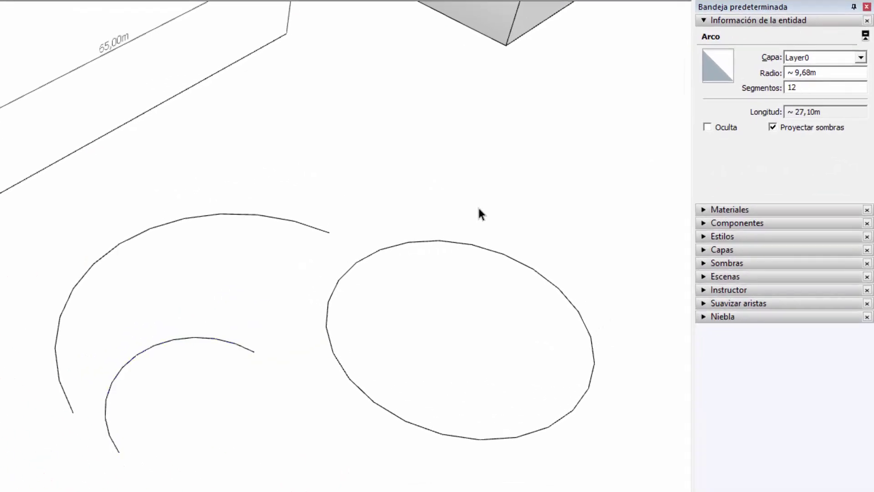
Step: Check the Circle tool's default number of sides and examine the drawn circle's radius and segments
left_click(8, 132)
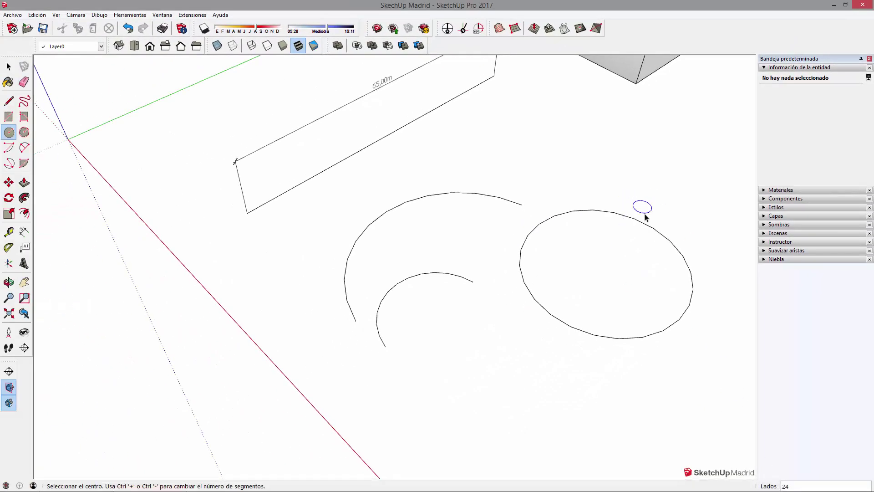
key("space")
left_click(648, 225)
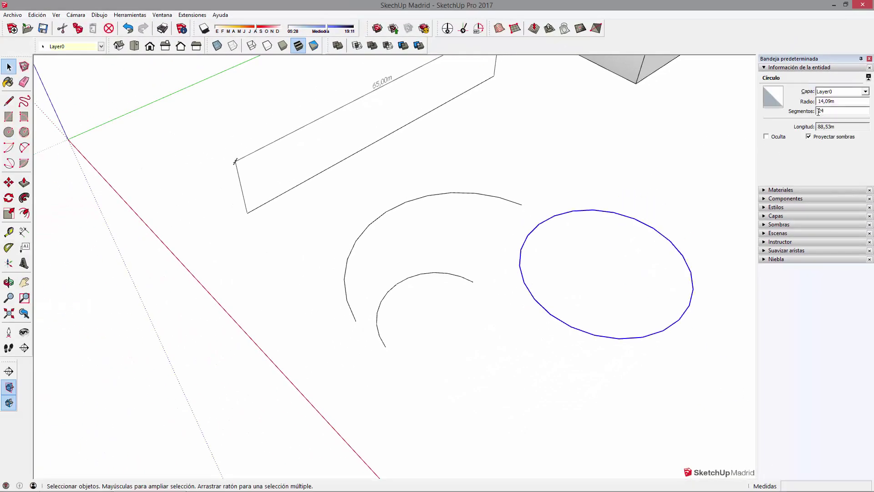
left_click(582, 183)
middle_click_drag(623, 234, 512, 273)
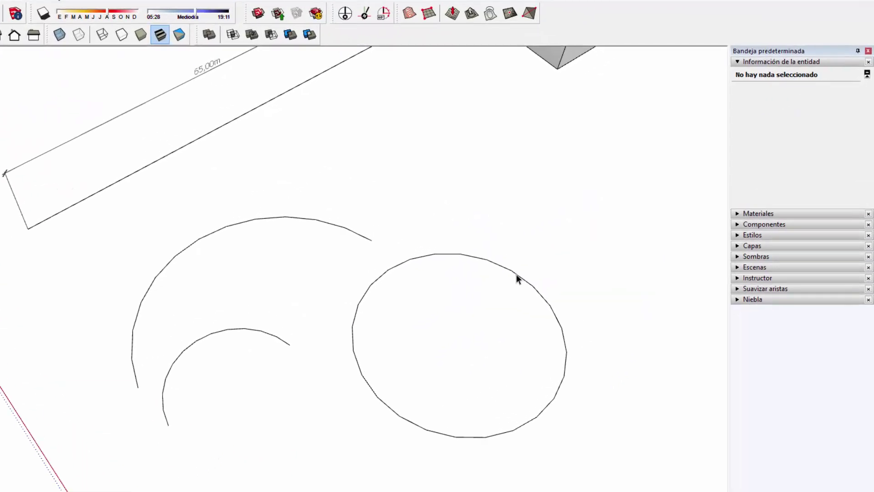
Step: Examine the circle's segmented outline up close together with its radius and number of segments in its entity information
left_click(516, 277)
key("p")
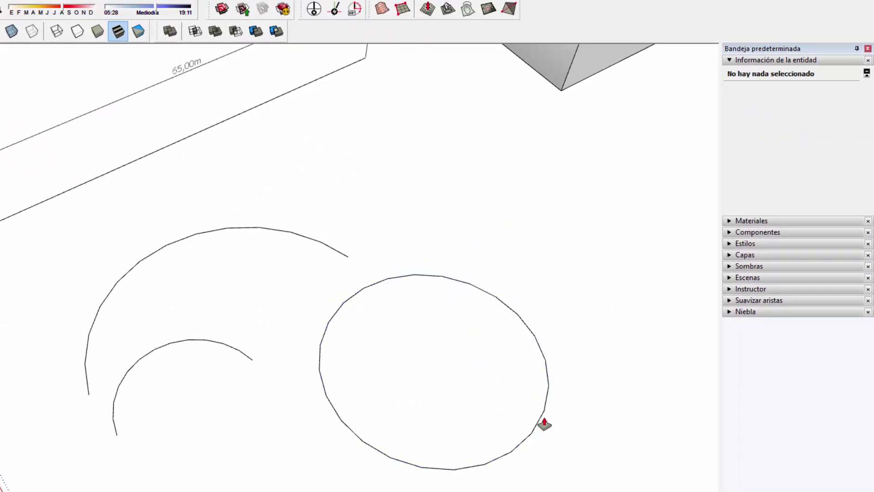
middle_click_drag(545, 422, 539, 375)
key("space")
scroll(539, 376, "up", 1)
left_click(542, 419)
left_click(548, 456)
left_click(538, 422)
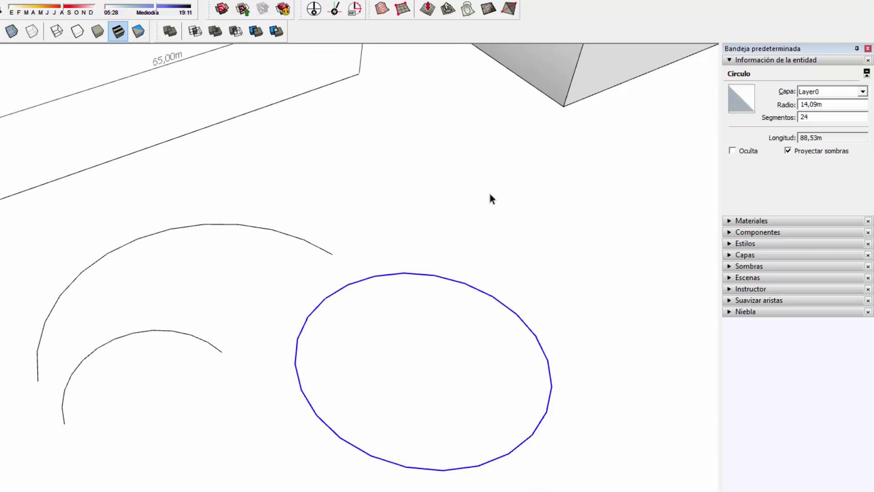
left_click(561, 373)
left_click(550, 371)
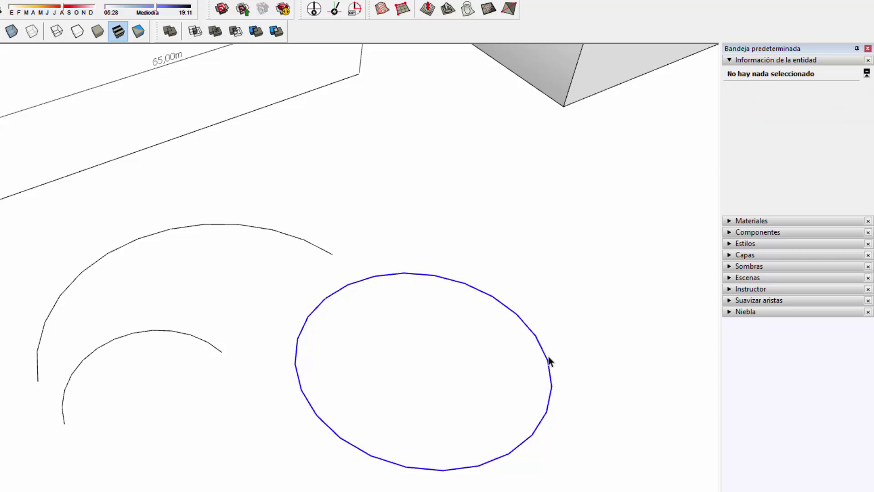
left_click(531, 471)
middle_click_drag(550, 409, 607, 367)
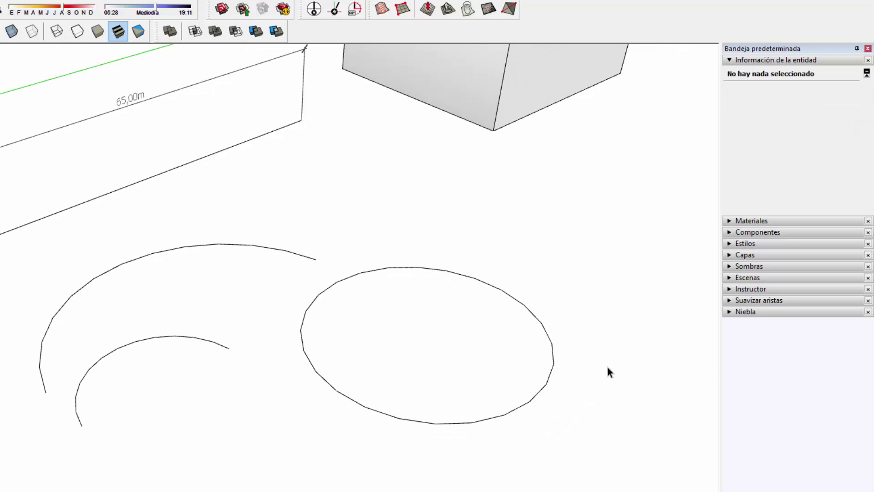
Step: Set the circle's number of segments to 60 in its entity information
left_click(553, 364)
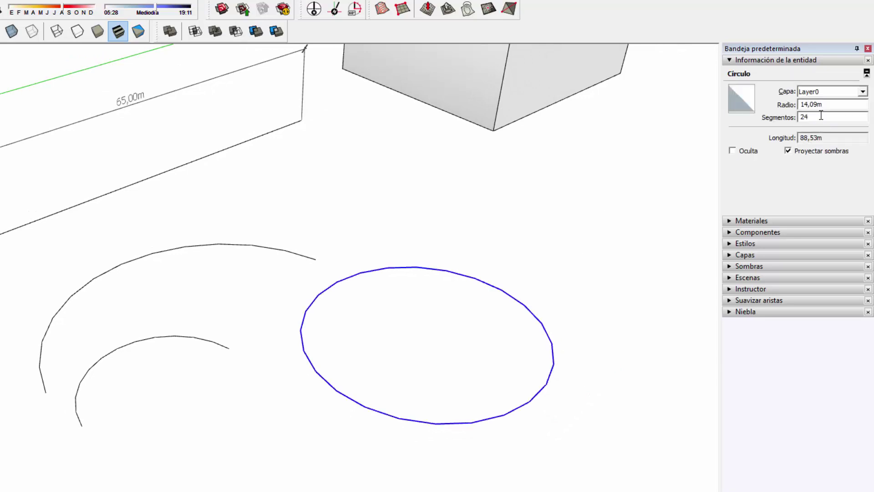
left_click_drag(821, 116, 786, 117)
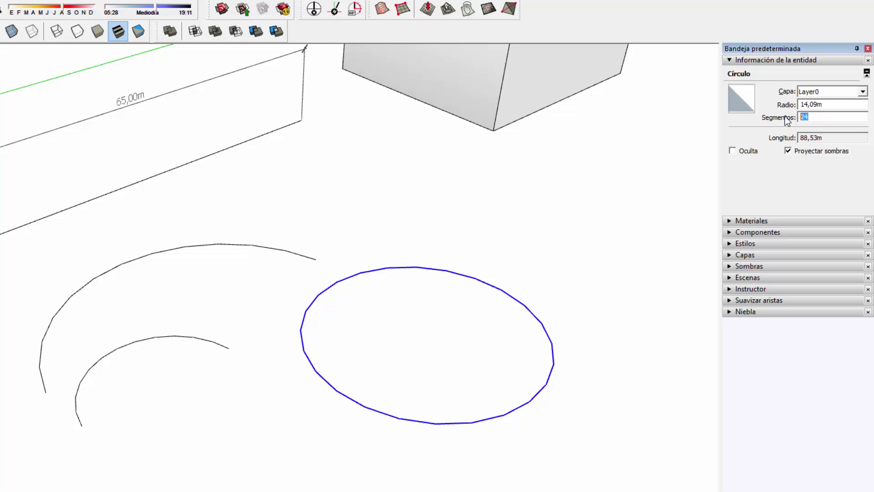
type("60")
key("Return")
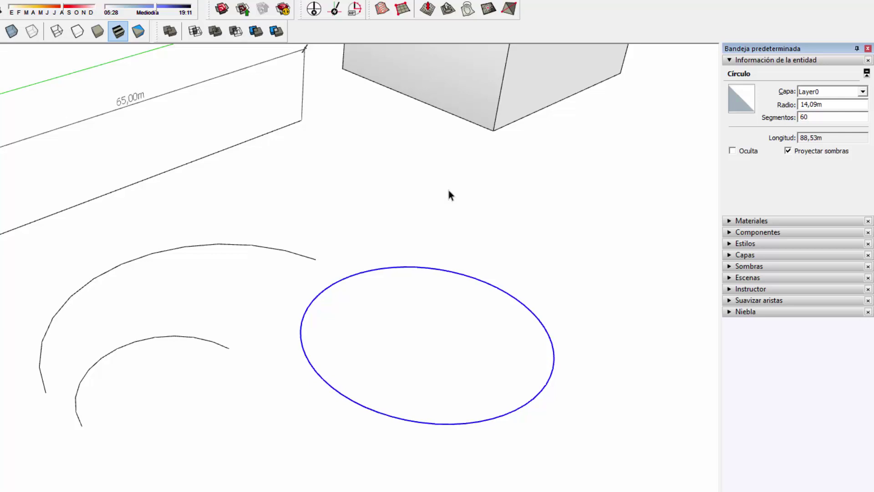
left_click(449, 196)
Step: Set the smaller arc's number of segments to 35 in its entity information
middle_click_drag(72, 342, 186, 349)
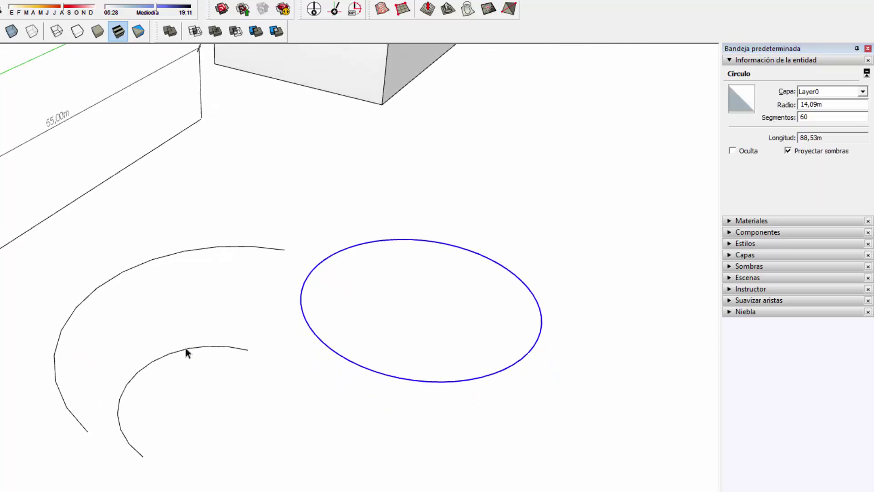
left_click(150, 368)
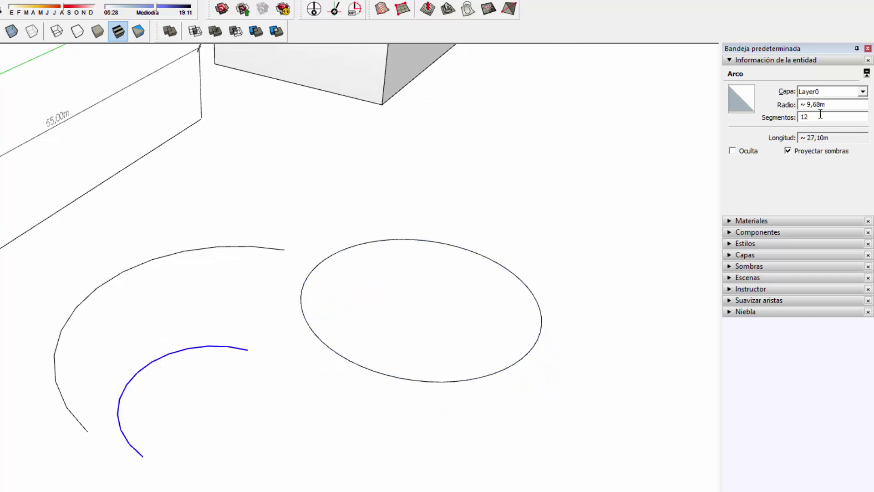
left_click_drag(818, 118, 797, 117)
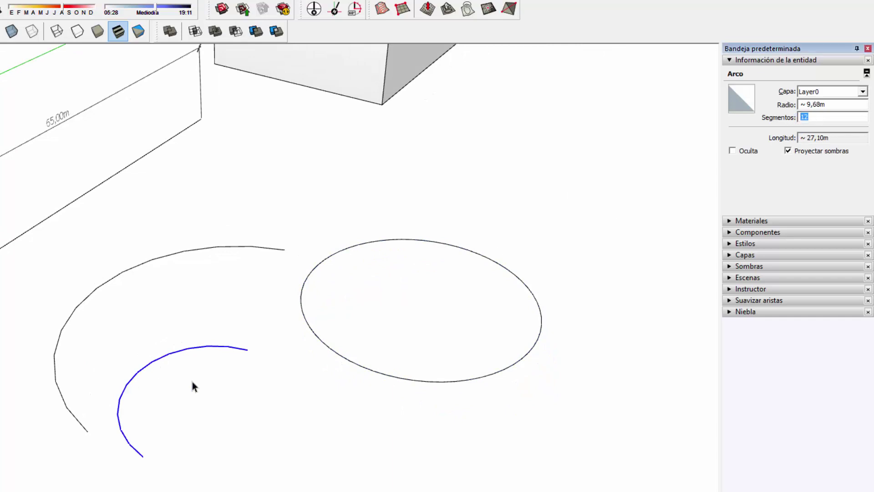
type("35")
key("Return")
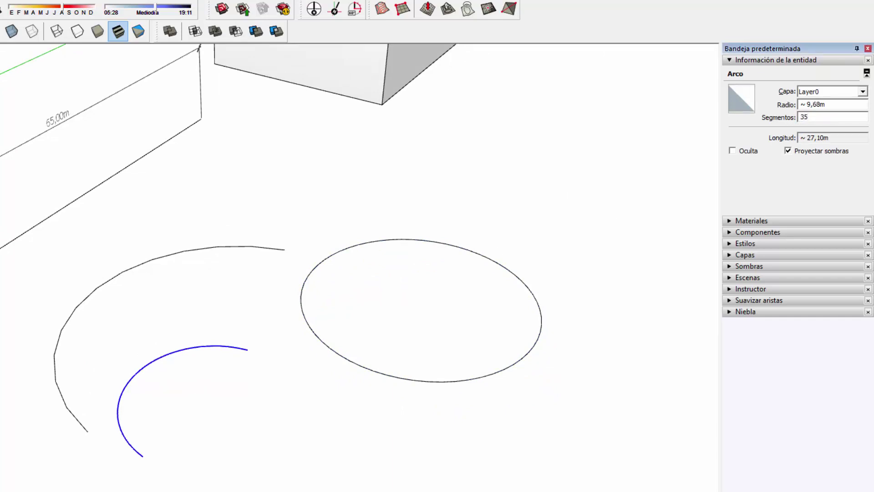
left_click(95, 425)
left_click(120, 402)
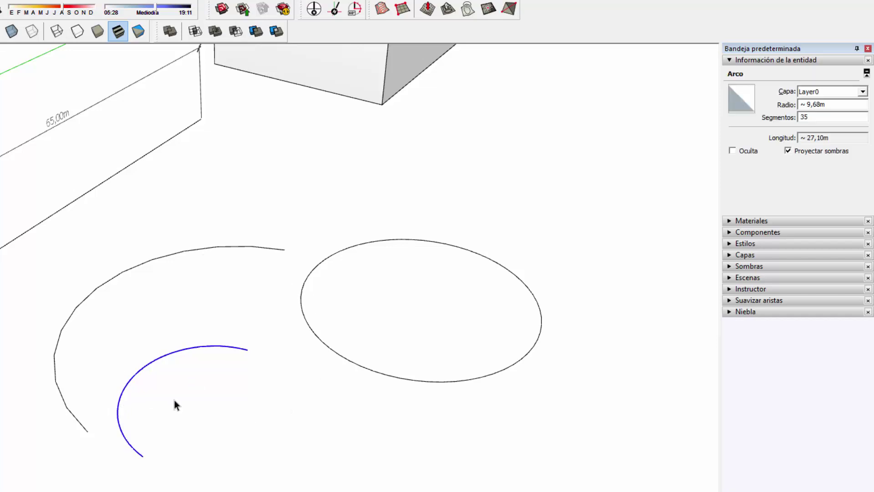
Step: Set the circle's radius to 25 m in its entity information
left_click(509, 369)
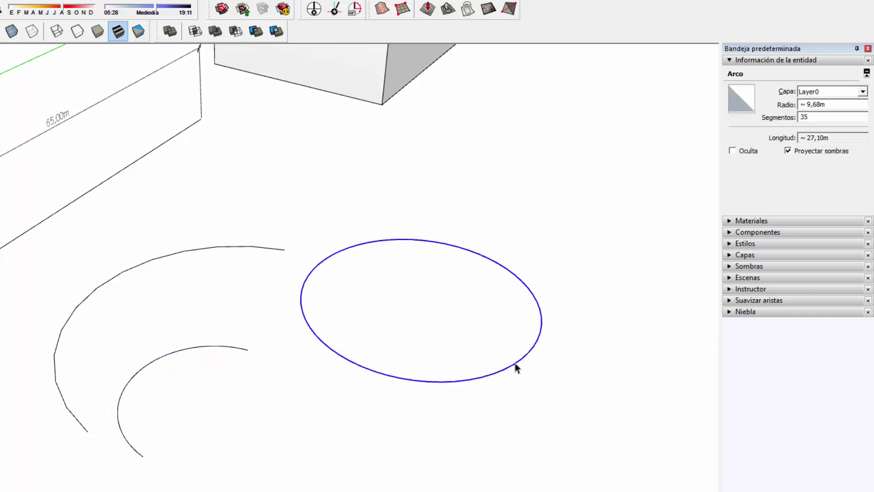
left_click_drag(834, 107, 799, 105)
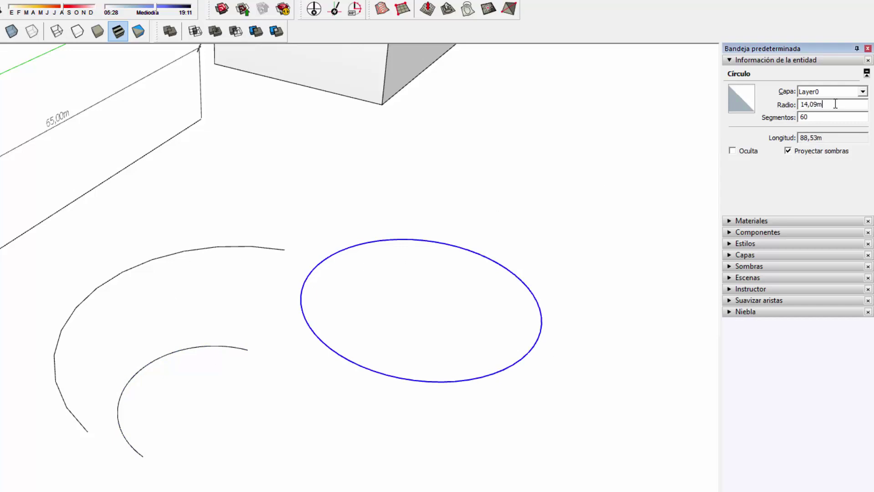
type("25")
key("Return")
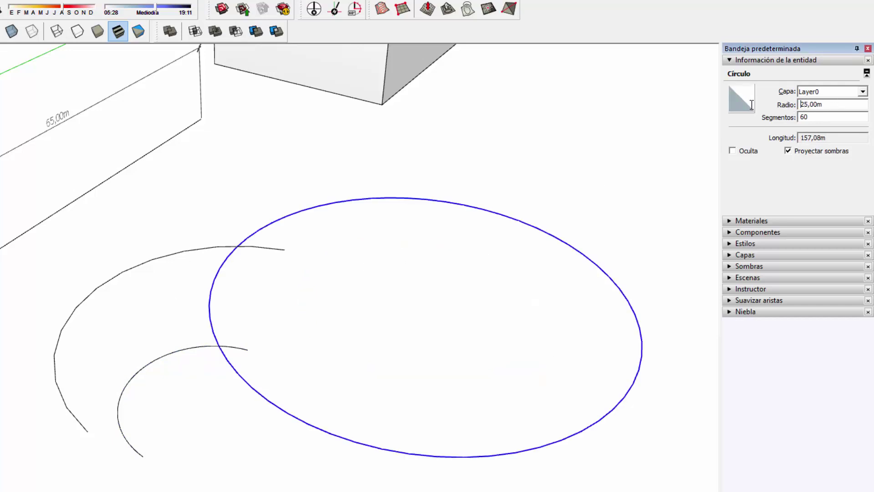
Step: Set the circle's radius to 5 m in its entity information
left_click_drag(825, 106, 747, 104)
type("5")
key("Return")
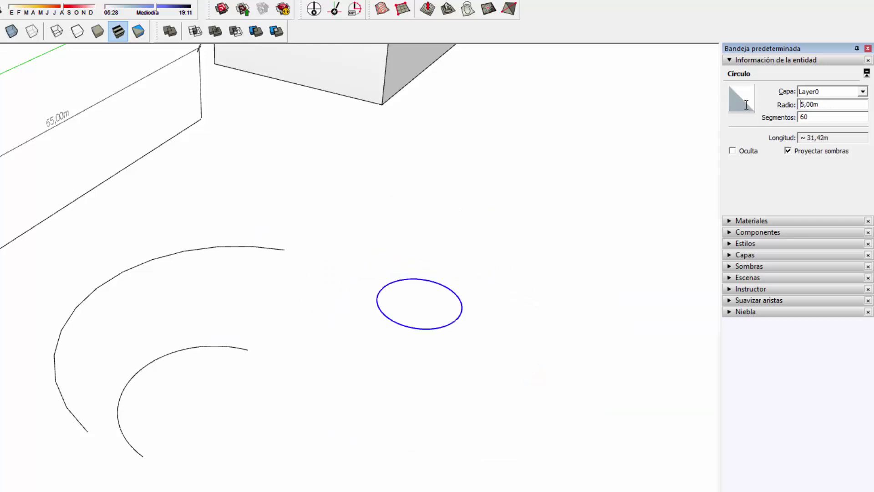
left_click(476, 341)
left_click(448, 325)
Step: Draw a rectangle in front of the large box and extrude it upward into a smaller box
middle_click_drag(509, 269, 117, 238)
middle_click_drag(186, 293, 351, 312)
key("r")
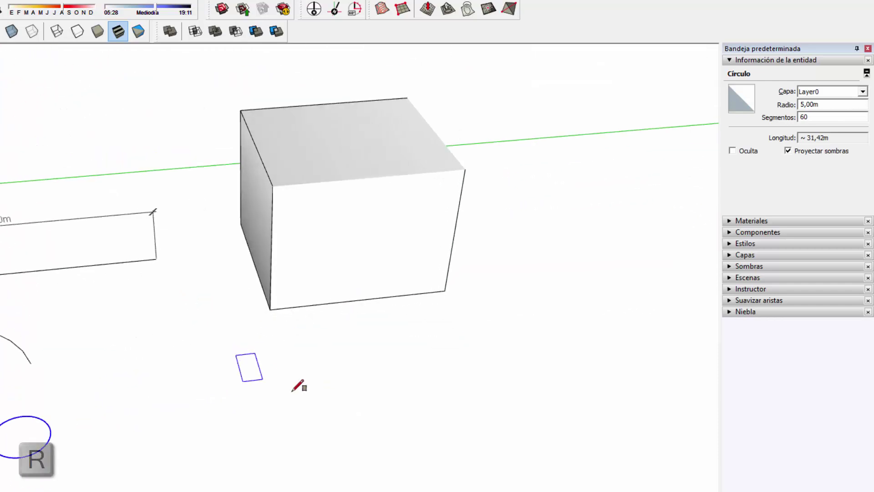
left_click(378, 400)
key("p")
left_click(335, 390)
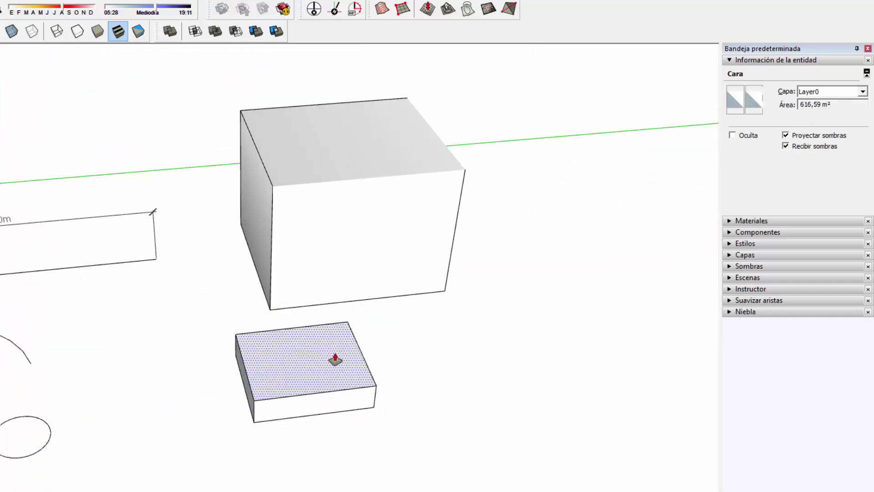
left_click(322, 382)
middle_click_drag(322, 382, 353, 330)
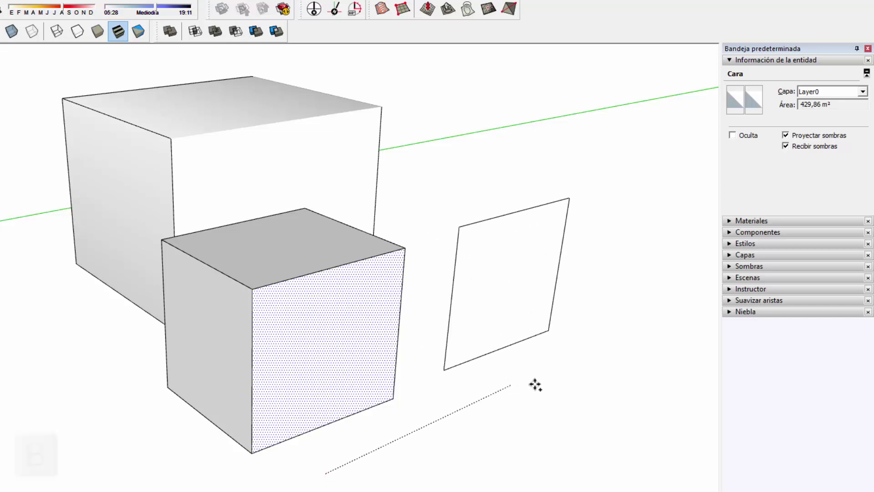
Step: Paint the standalone vertical face red on its front side and orange (Color C05) on its back side
key("b")
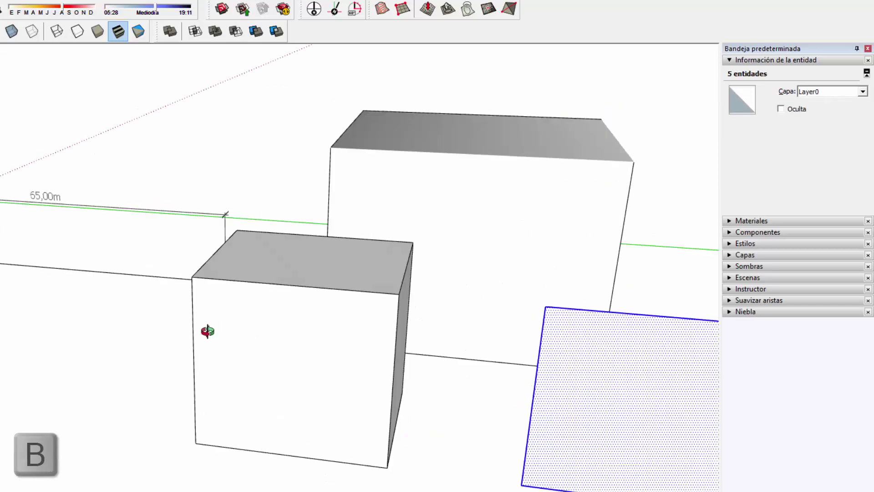
scroll(203, 332, "down", 3)
scroll(444, 413, "up", 2)
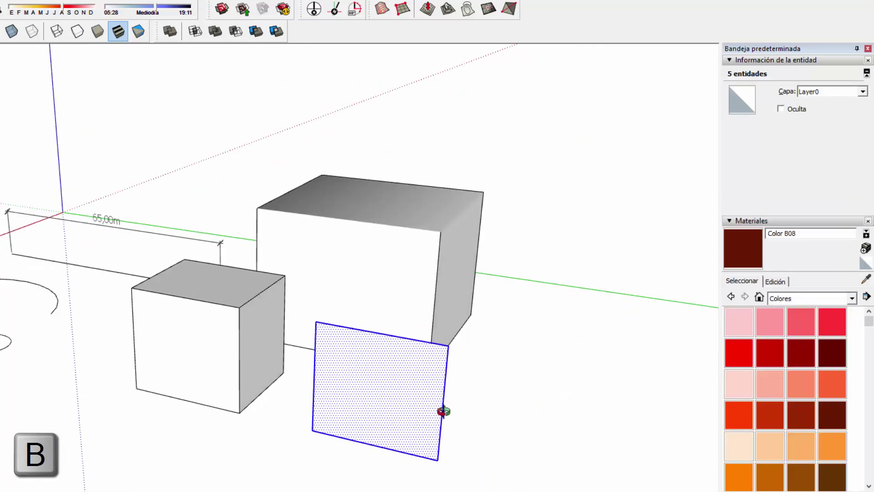
left_click(738, 353)
left_click(393, 369)
mouse_move(393, 368)
middle_mouse_down()
mouse_move(345, 402)
mouse_move(20, 409)
middle_mouse_up()
left_click(745, 478)
left_click(9, 364)
middle_click_drag(10, 365, 407, 370)
Step: Select the red face and examine its front and back materials and its area in its entity information
left_click(405, 369)
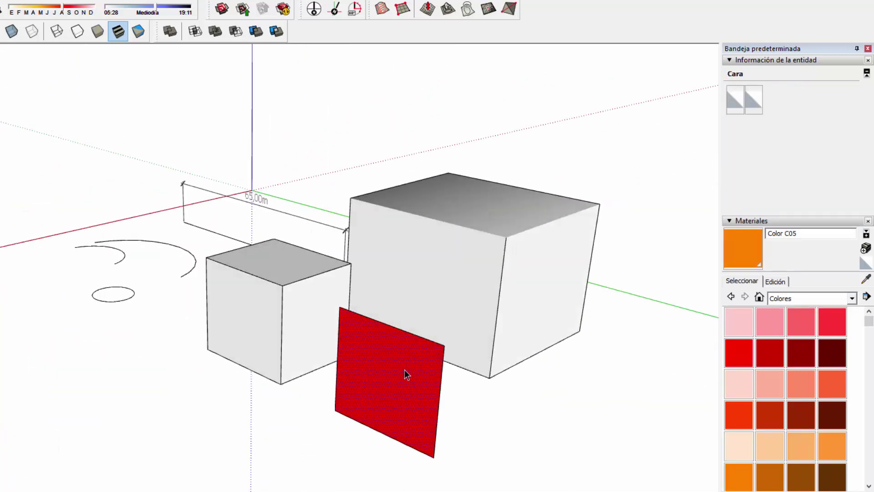
scroll(404, 370, "up", 4)
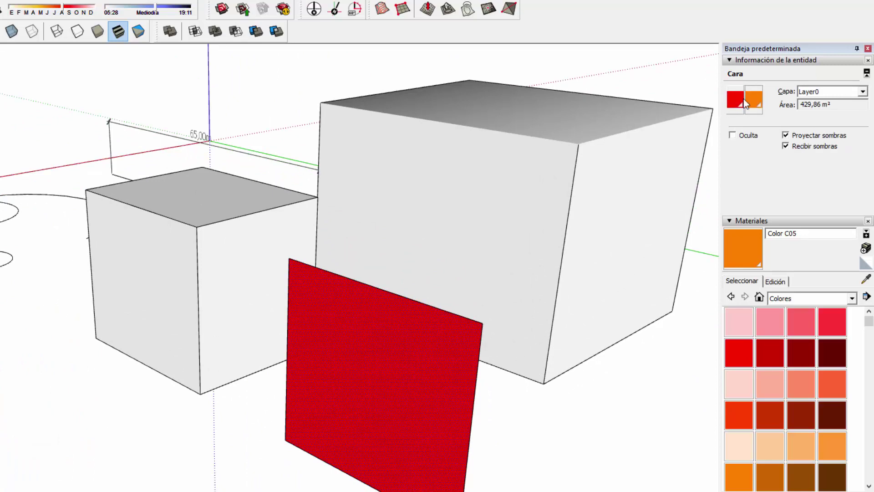
middle_click_drag(303, 455, 357, 371)
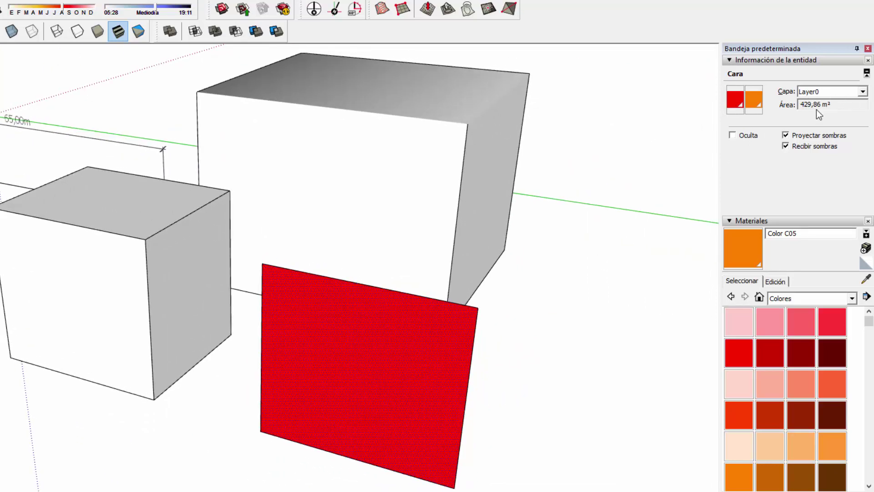
left_click_drag(832, 104, 778, 117)
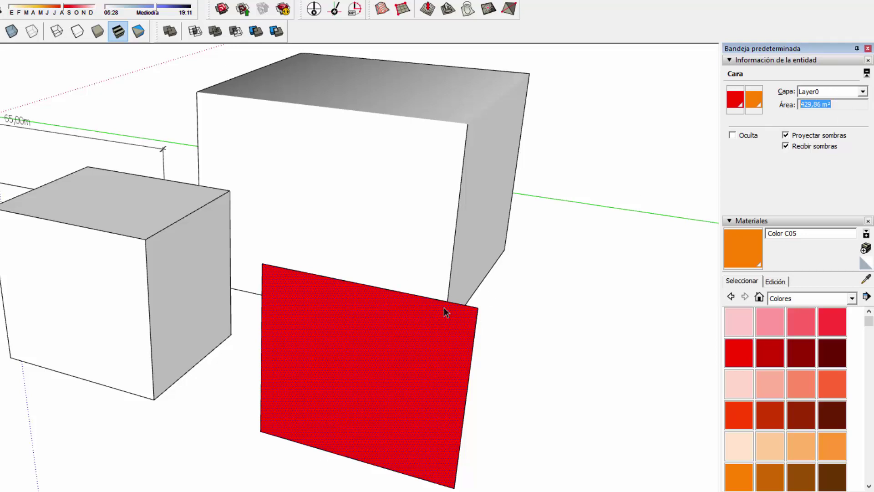
Step: Draw a horizontal rectangle on the ground beyond the red face
middle_click_drag(471, 283, 469, 352)
scroll(469, 352, "down", 3)
middle_click_drag(530, 379, 371, 324, "shift")
left_click(370, 323)
key("r")
left_click(397, 340)
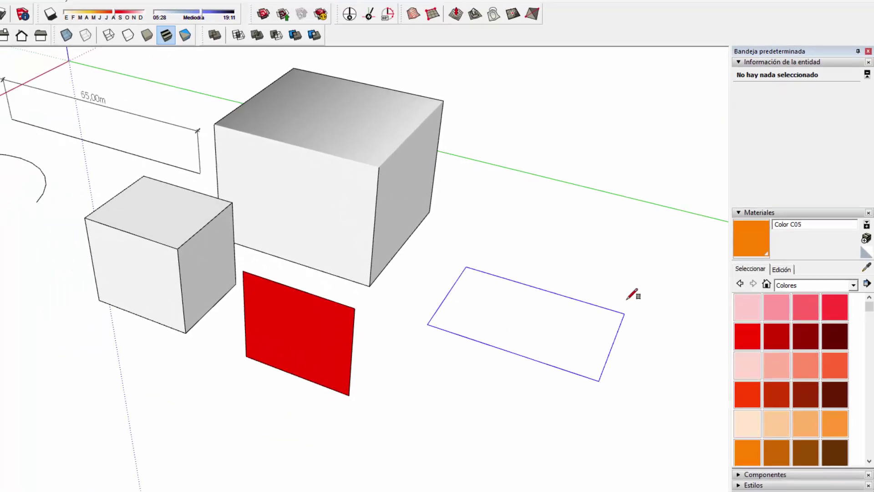
left_click(627, 299)
middle_click_drag(542, 298, 505, 243, "shift")
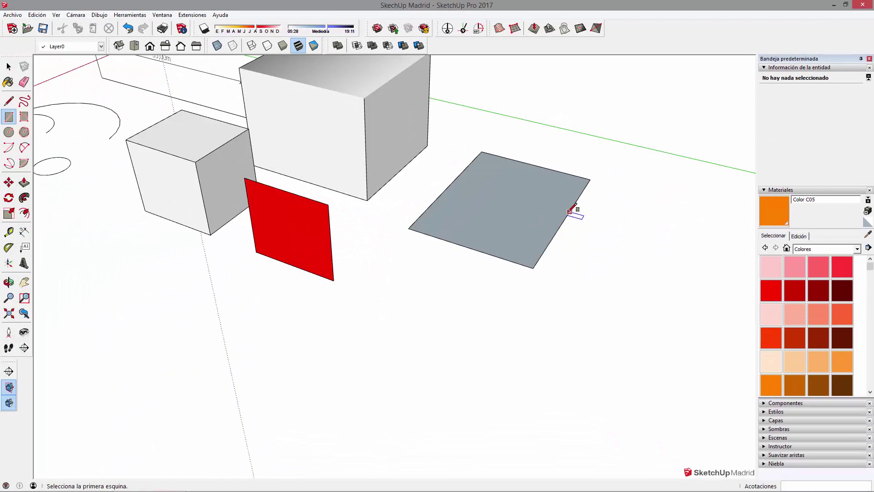
Step: Draw a second large rectangle and a smaller third one adjoining the edges of the ground rectangle
left_click(569, 211)
left_click(591, 372)
key("space")
key("r")
left_click(493, 256)
left_click(507, 308)
Step: Examine the areas of the adjoining ground rectangles one by one in their entity information
key("space")
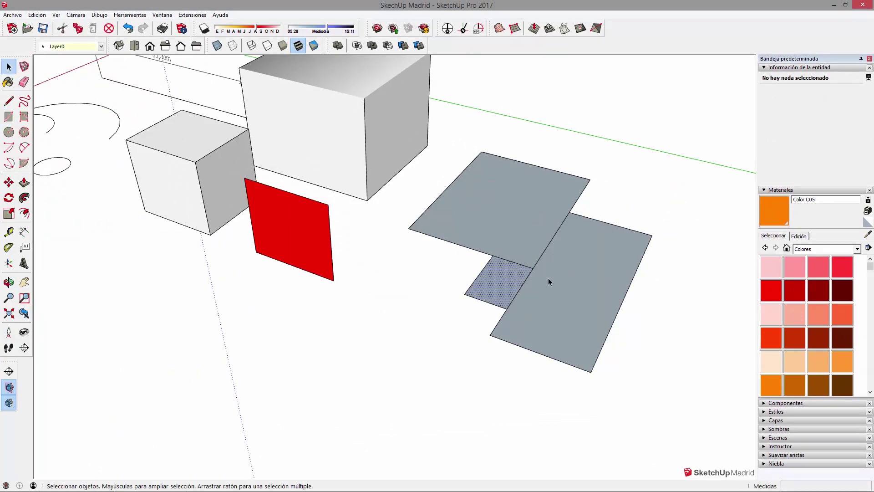
left_click(548, 278)
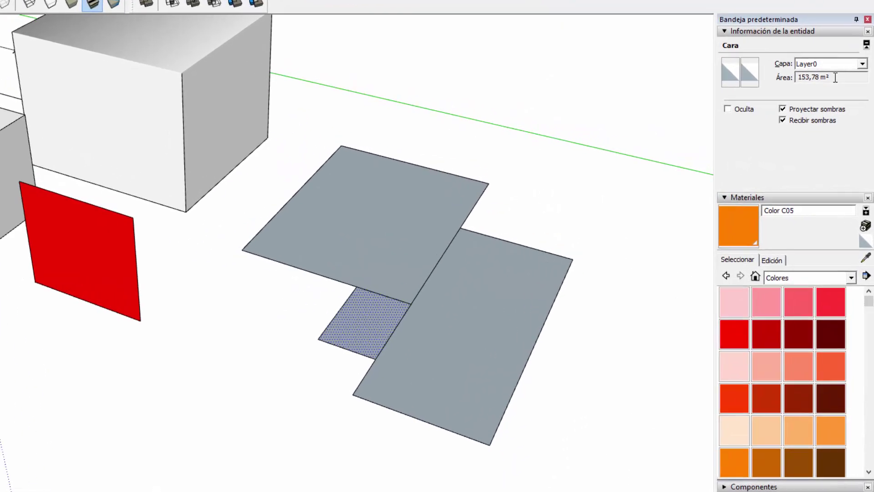
left_click(819, 102)
left_click(484, 257)
left_click(423, 208)
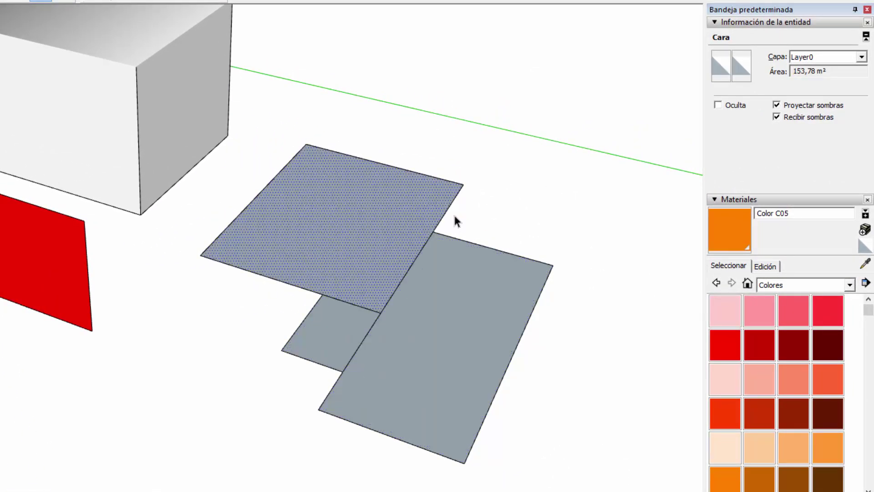
left_click_drag(842, 71, 800, 69)
left_click(478, 286)
Step: Turn on the model's shadows and select the red face to show its cast and receive shadow options
middle_click_drag(329, 327, 489, 296)
left_click(123, 272)
middle_click_drag(130, 296, 418, 296)
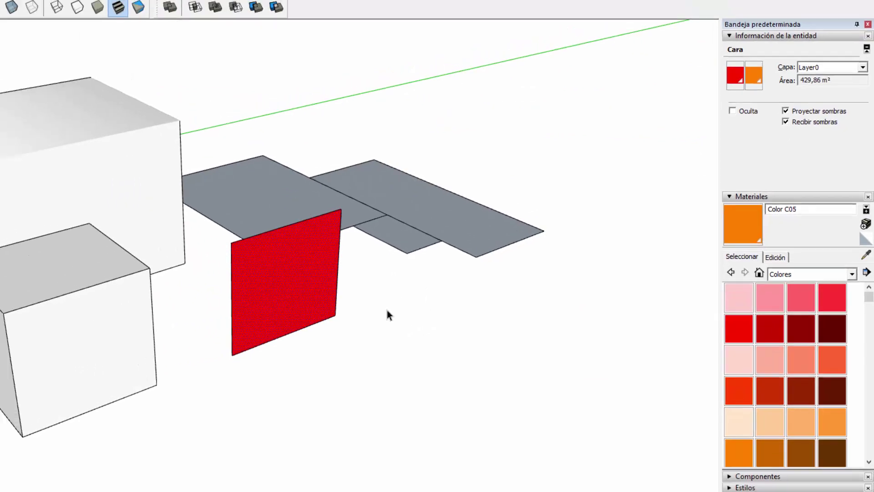
left_click(337, 323)
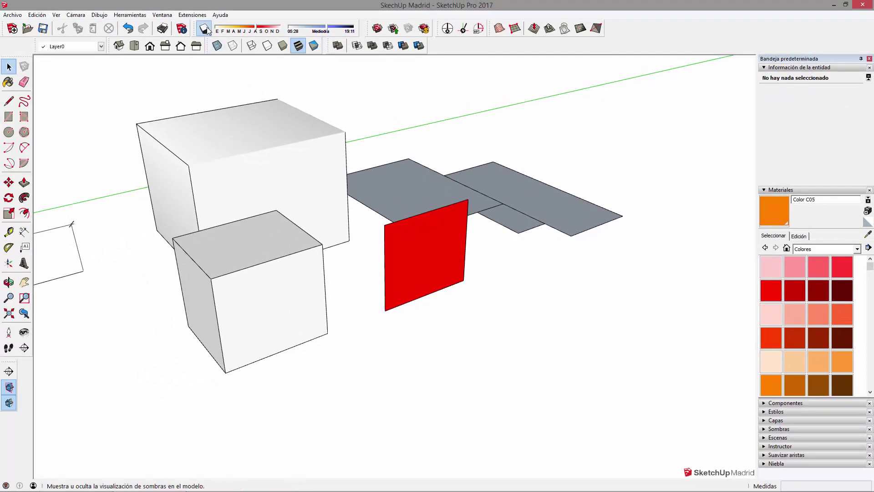
left_click(205, 29)
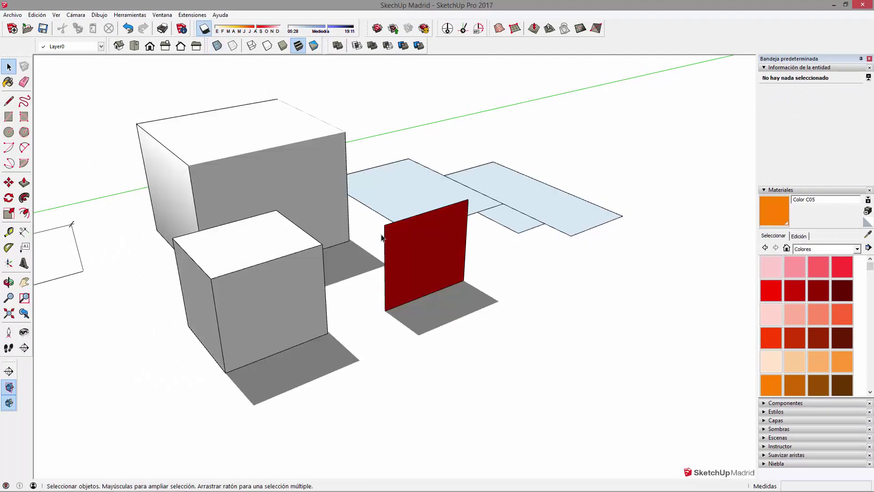
scroll(456, 255, "up", 6)
scroll(455, 264, "up", 3)
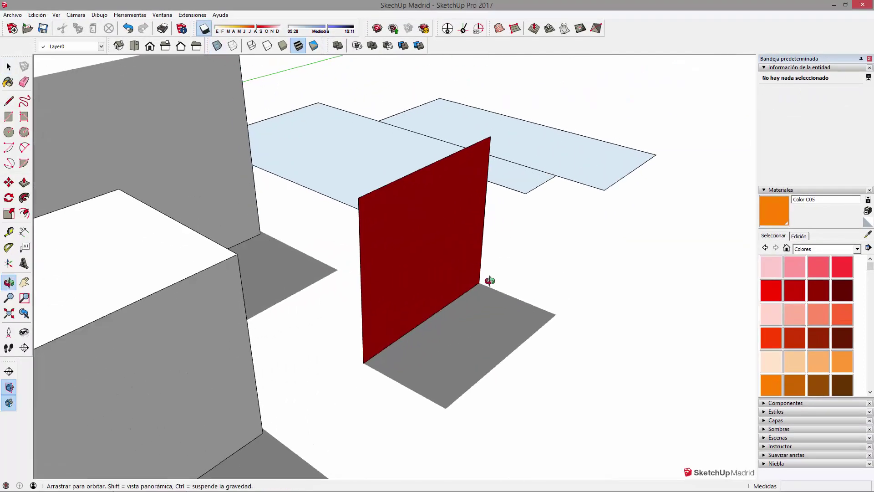
left_click(454, 264)
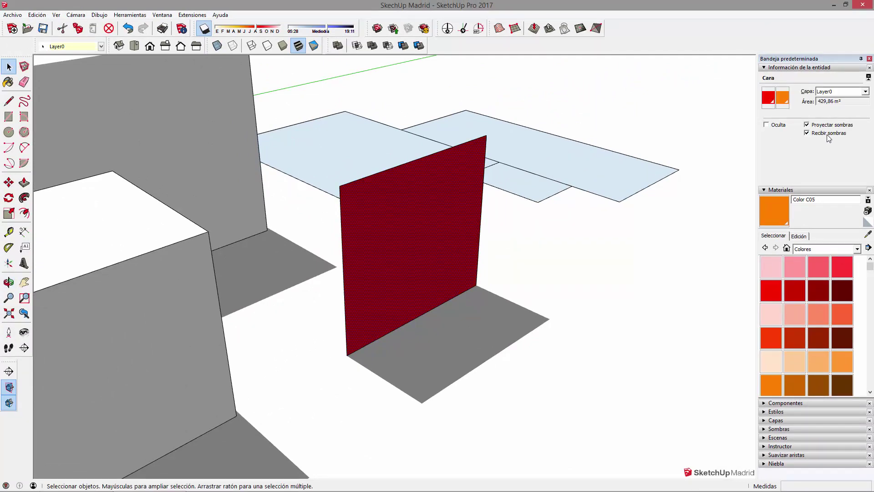
Step: Switch the red face's cast shadows off and back on to compare the effect on the ground
left_click(808, 127)
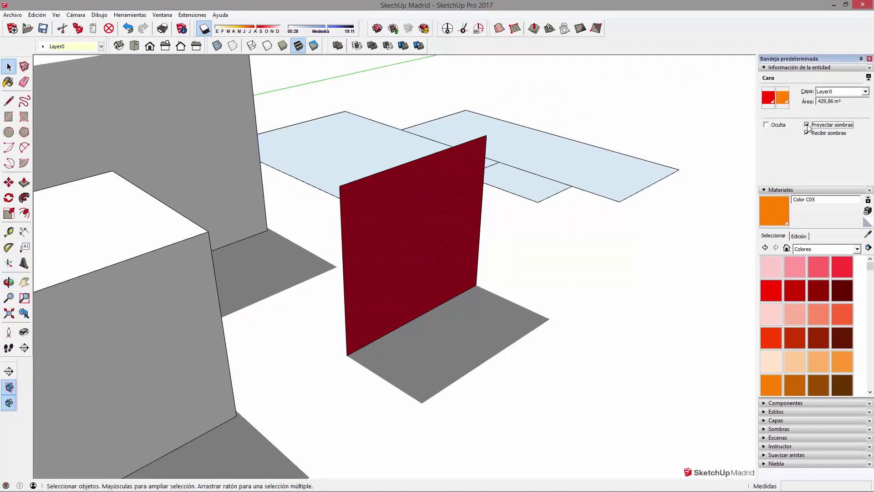
left_click(809, 127)
left_click(809, 127)
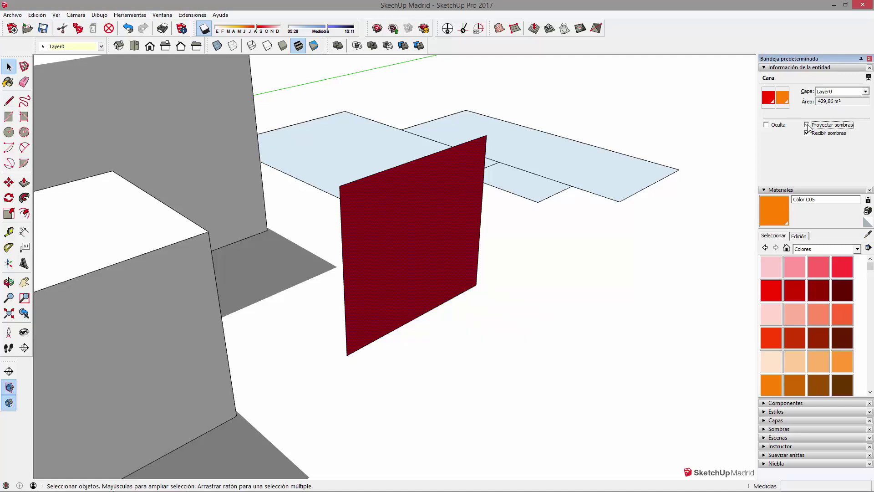
left_click(809, 127)
left_click(546, 331)
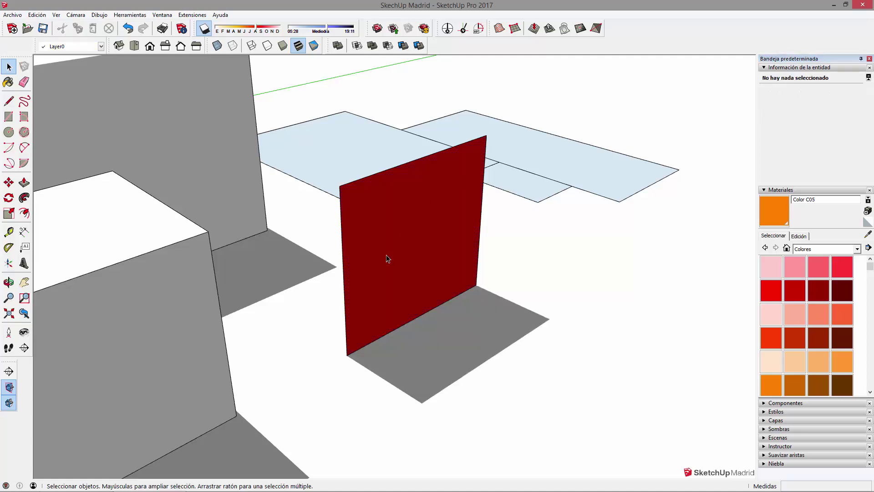
left_click(378, 236)
left_click(808, 127)
left_click(808, 127)
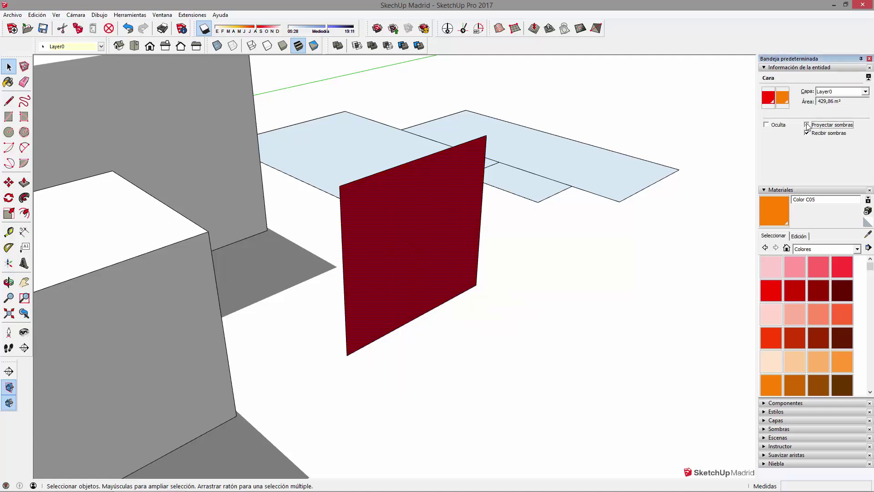
Step: Move the red face together with its edges closer to the smaller box, into the box's shadow
left_click(572, 259)
middle_click_drag(571, 260, 587, 205)
double_click(586, 205)
key("m")
left_click(568, 292)
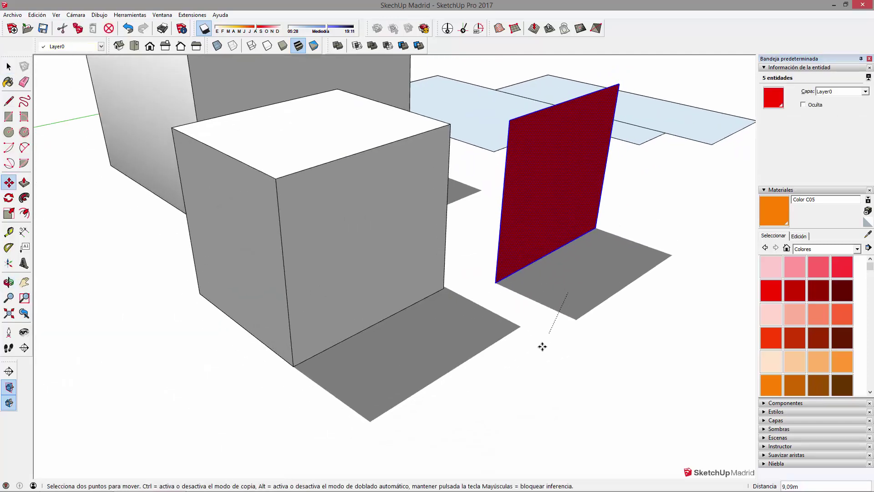
left_click(504, 406)
key("space")
Step: Stop the moved face from receiving shadows by disabling Recibir sombras
middle_click_drag(695, 246, 141, 278)
scroll(221, 138, "up", 2)
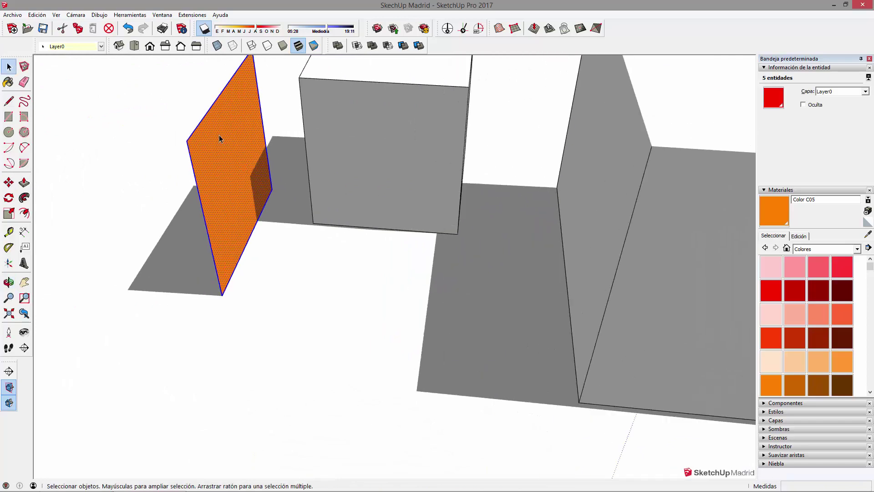
middle_click_drag(266, 208, 326, 277)
left_click(326, 276)
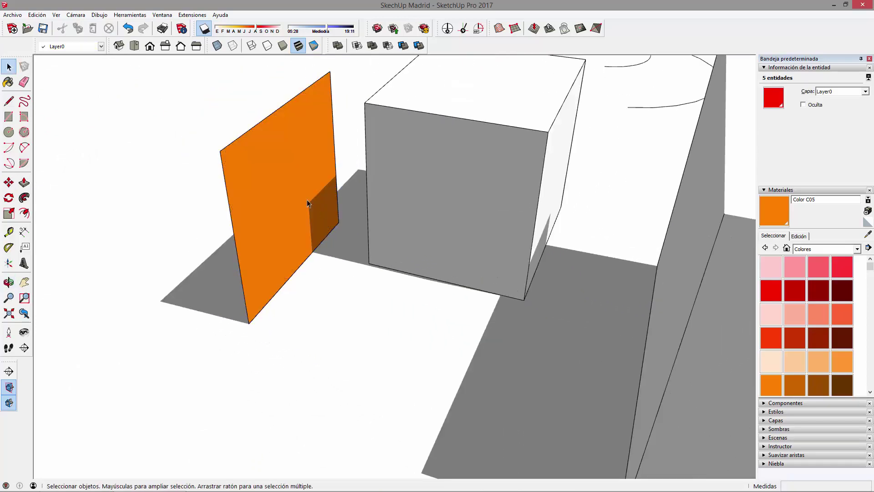
middle_click_drag(354, 221, 380, 321)
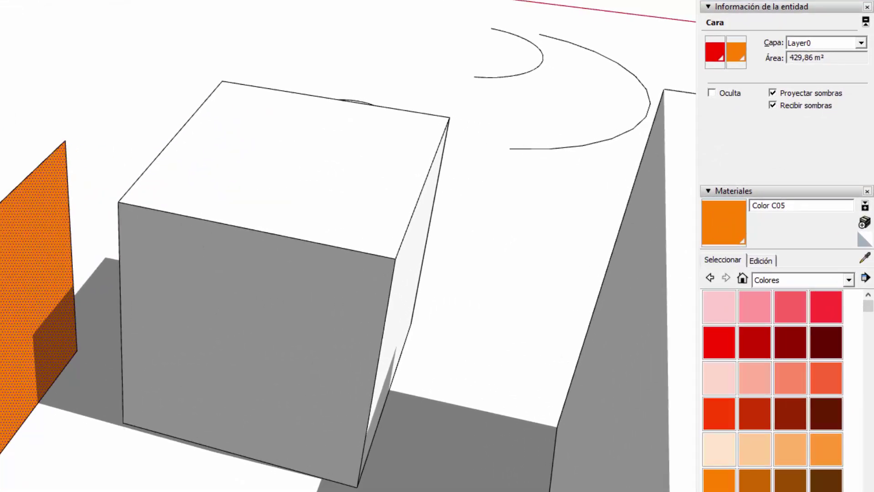
left_click(773, 105)
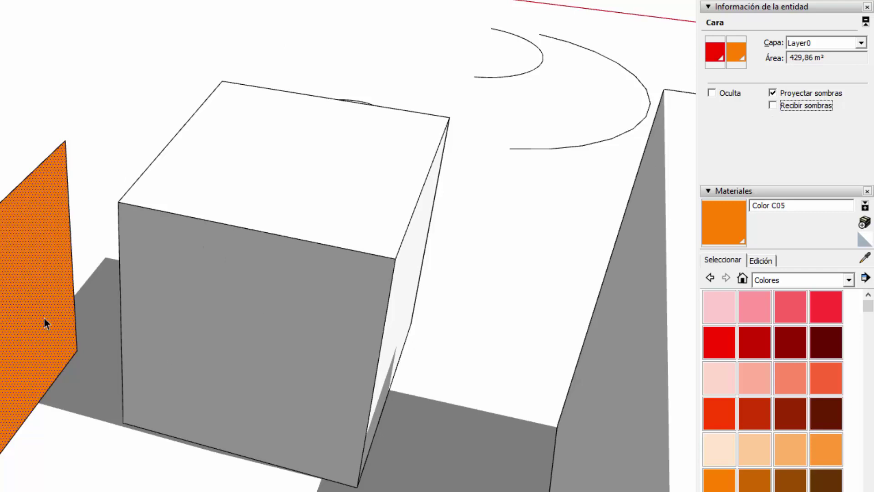
mouse_move(47, 236)
middle_mouse_down()
mouse_move(167, 223)
mouse_move(73, 365)
mouse_move(352, 351)
middle_mouse_up()
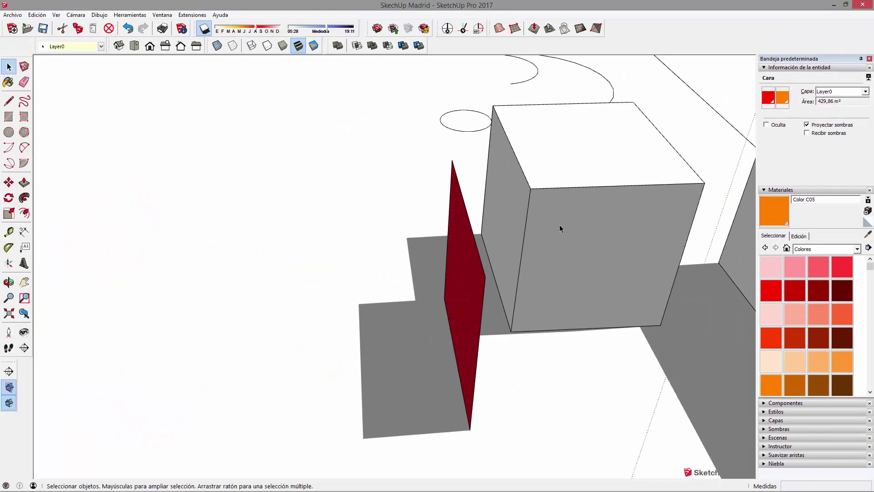
middle_click_drag(559, 225, 458, 168)
Step: Turn off the model's shadows and make the whole smaller box into a group
triple_click(559, 219)
middle_click_drag(559, 220, 643, 205)
middle_click_drag(476, 240, 632, 257)
left_click(655, 326)
scroll(631, 312, "down", 4)
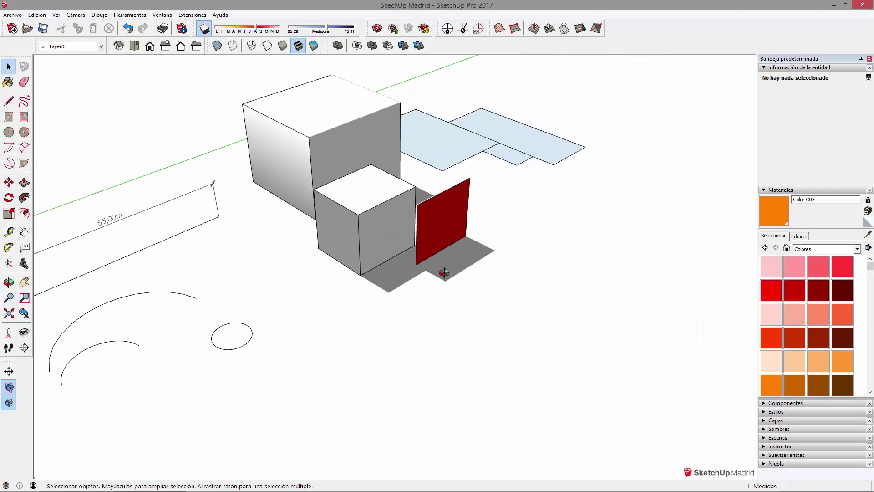
middle_click_drag(444, 273, 425, 284)
triple_click(371, 206)
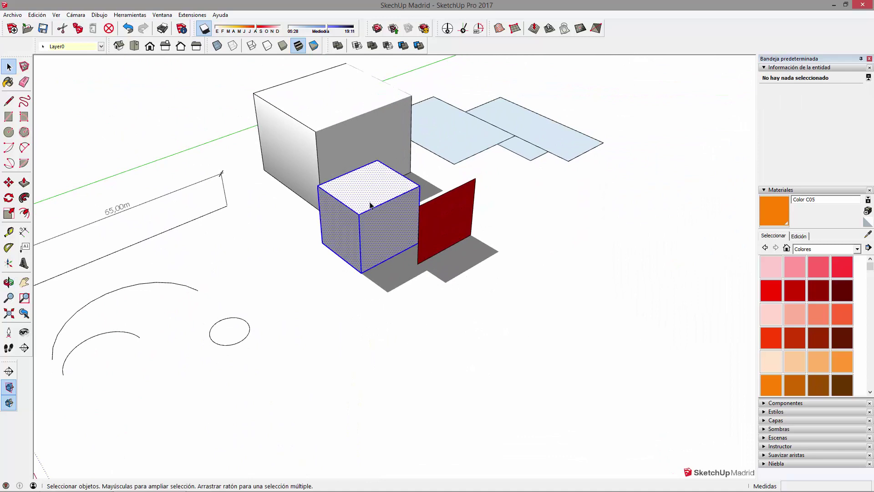
left_click(204, 28)
middle_click_drag(391, 275, 384, 244)
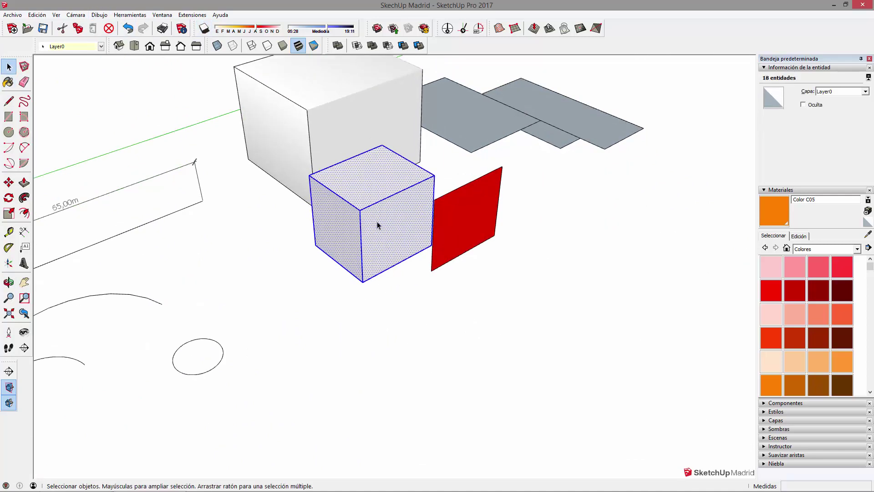
right_click(377, 222)
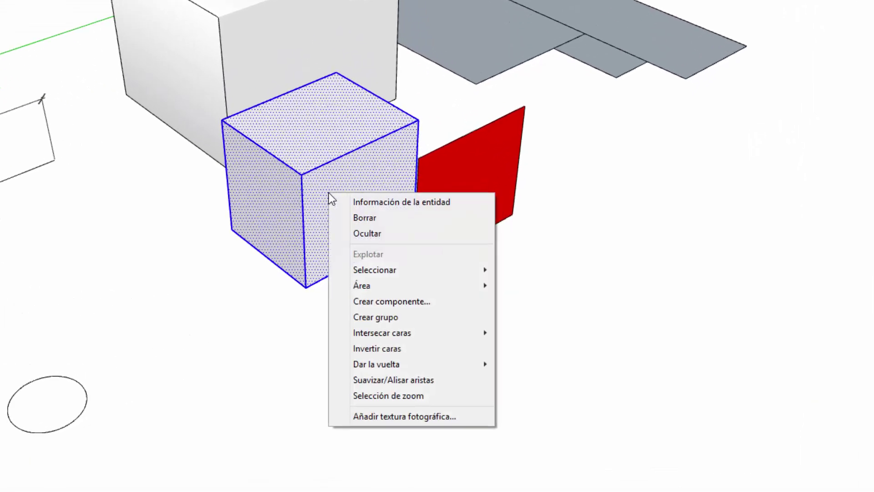
left_click(389, 317)
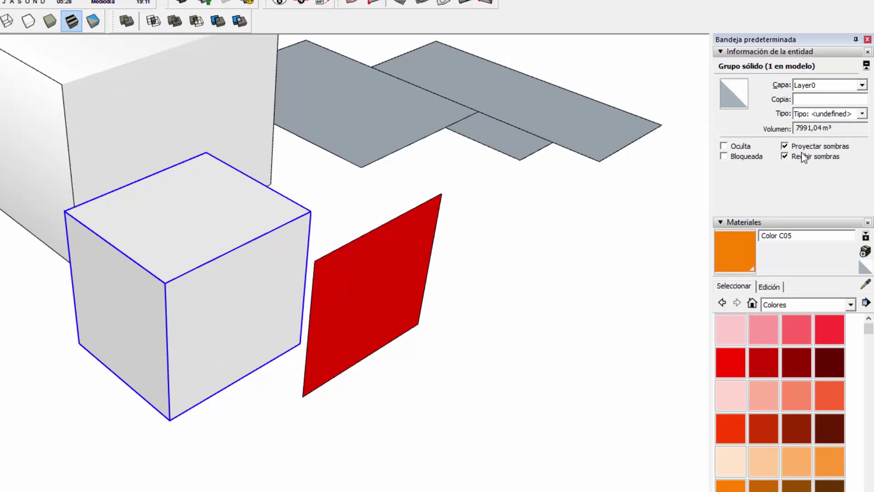
Step: Hide the smaller box group and turn on the display of hidden geometry
left_click(724, 146)
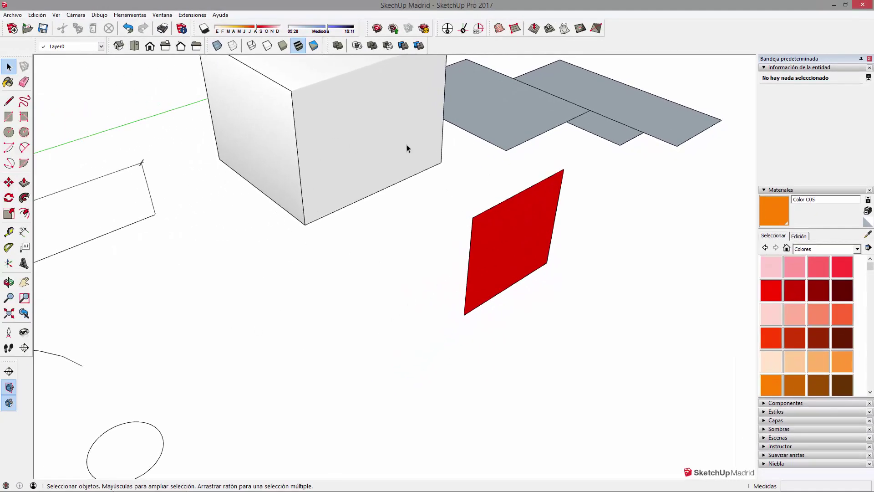
left_click(56, 14)
left_click(76, 51)
left_click(363, 219)
middle_click_drag(499, 244, 568, 295)
Step: Unhide the smaller box group and turn off the display of hidden geometry
left_click(449, 269)
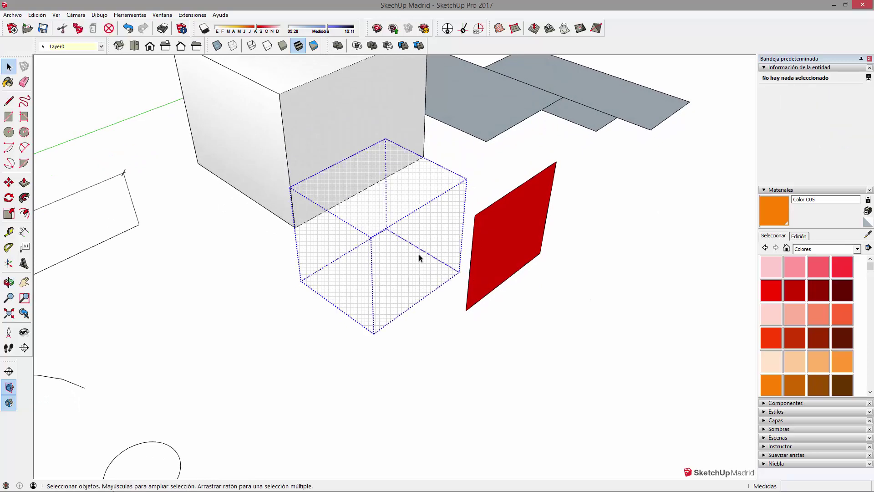
right_click(410, 235)
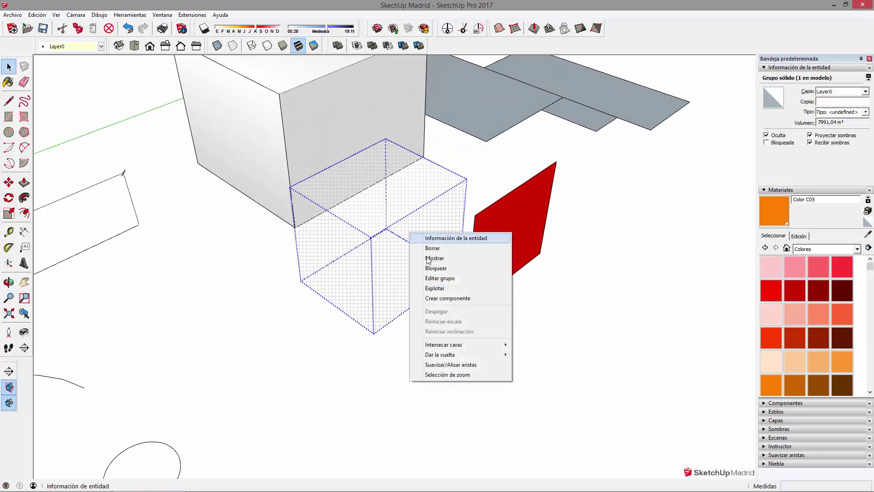
left_click(460, 195)
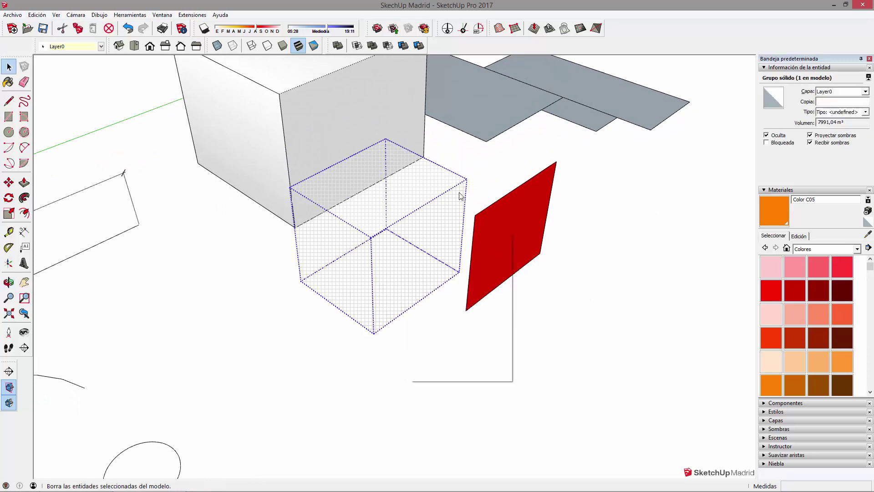
left_click(767, 136)
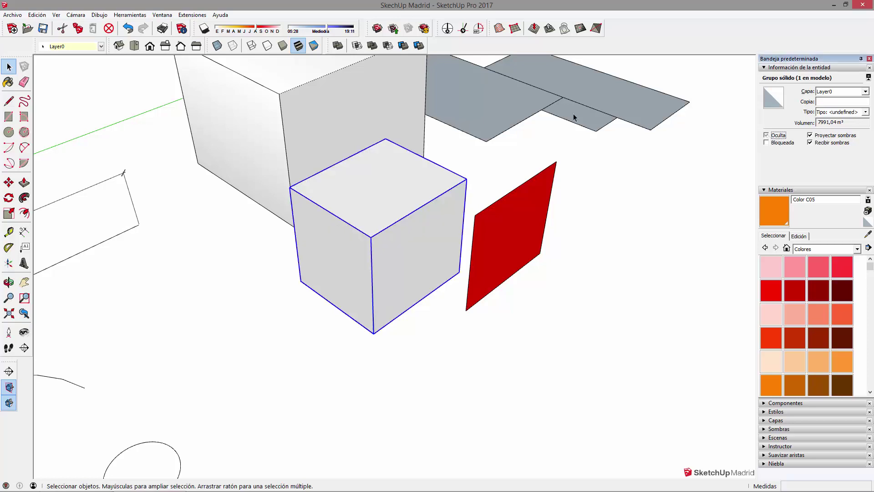
left_click(57, 15)
left_click(77, 47)
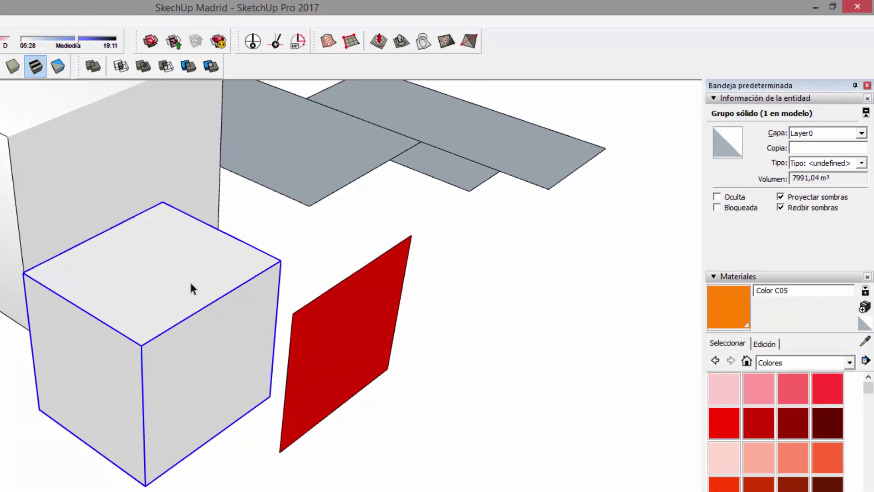
Step: Lock the smaller box group by enabling Bloqueada
right_click(191, 283)
left_click(504, 340)
left_click(717, 206)
left_click(316, 475)
middle_click_drag(316, 475, 336, 359)
scroll(322, 433, "down", 2)
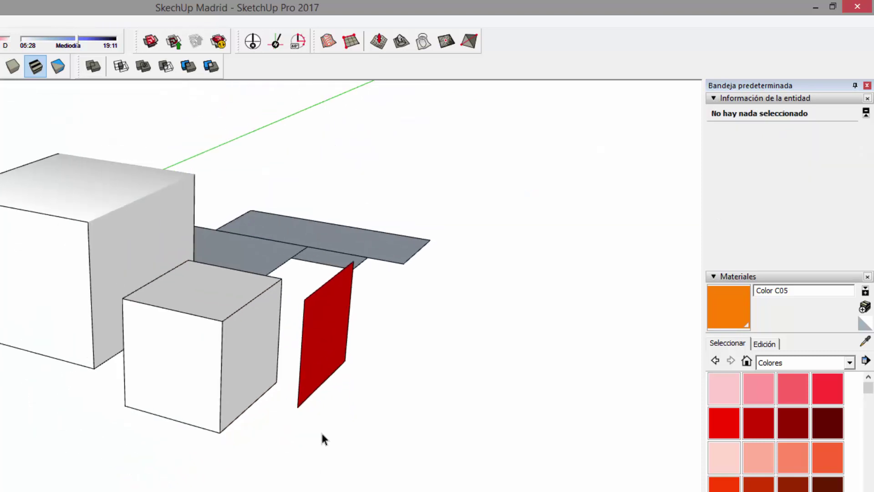
Step: Select everything in the model, including the locked group, and try to move it
left_click_drag(104, 148, 546, 417)
middle_click_drag(547, 417, 318, 308)
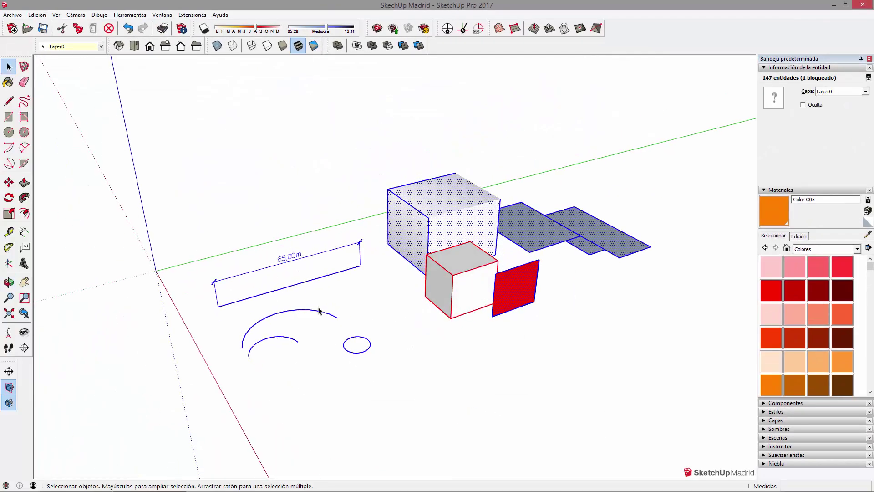
key("b")
key("m")
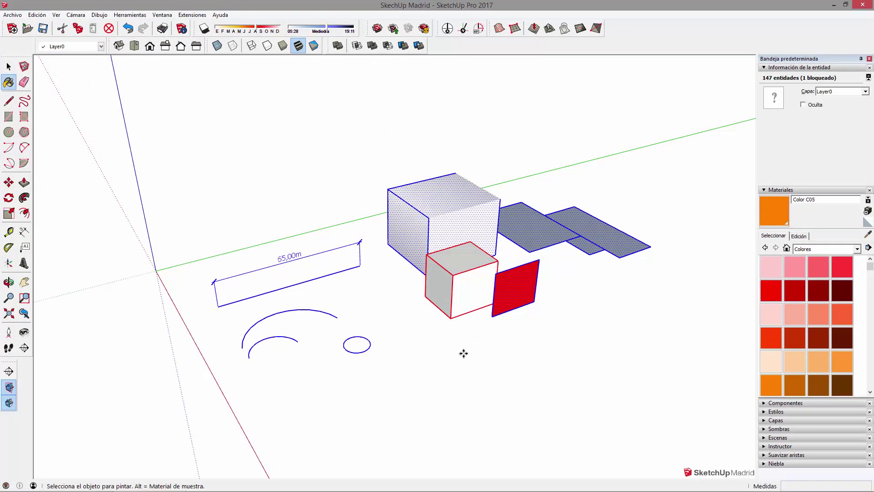
left_click(461, 356)
key("space")
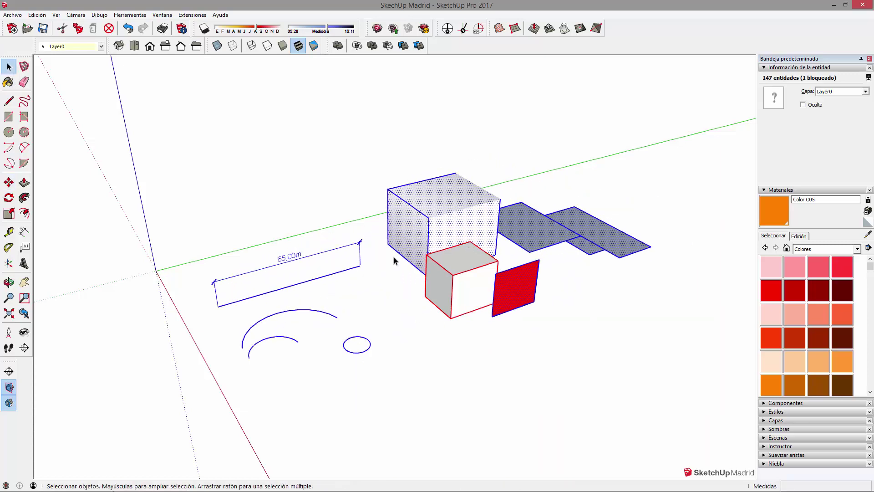
Step: Select only the locked box group and unlock it by disabling Bloqueada
left_click(466, 303)
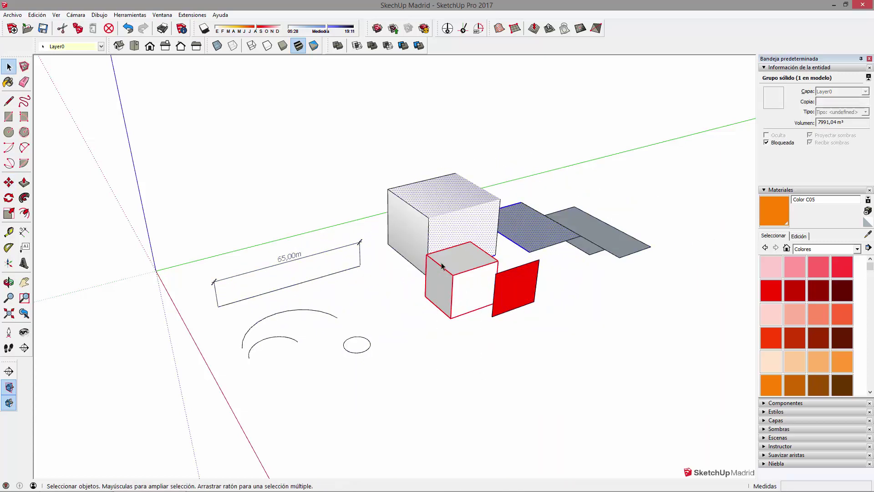
scroll(453, 282, "up", 1)
scroll(453, 282, "up", 1)
scroll(468, 289, "up", 2)
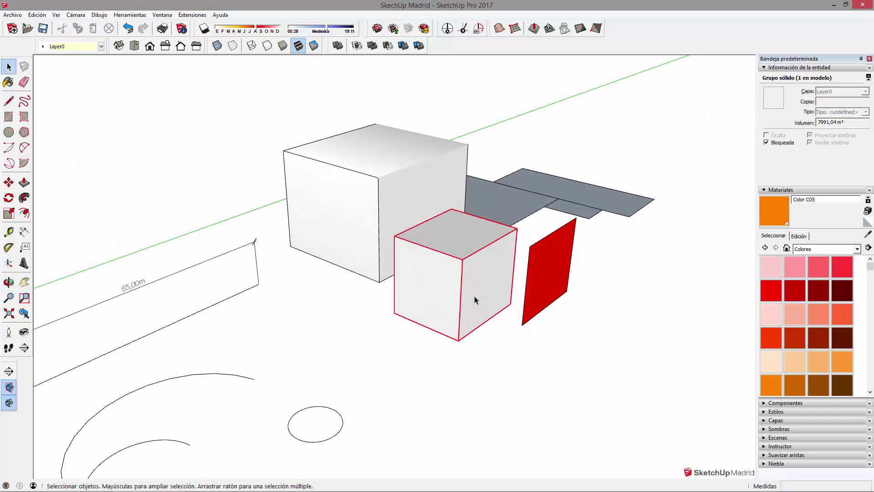
middle_click_drag(488, 284, 446, 290)
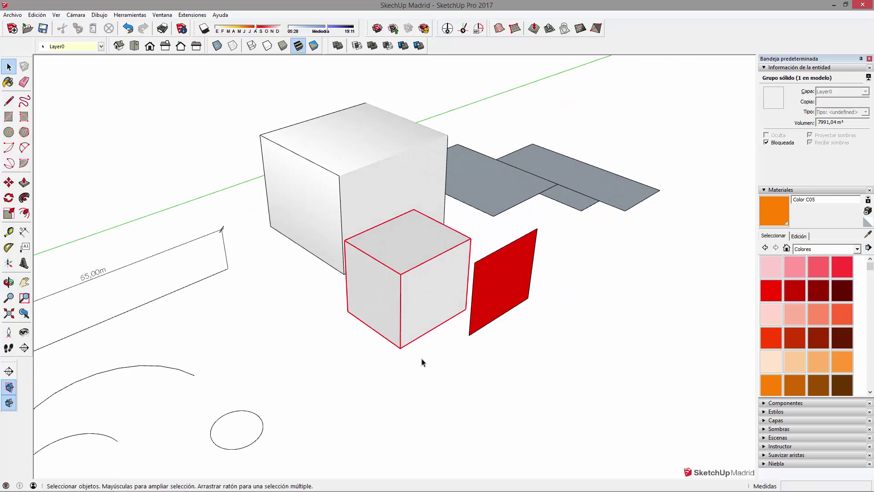
middle_click_drag(380, 280, 406, 246)
middle_click_drag(435, 301, 432, 387)
scroll(552, 218, "up", 2)
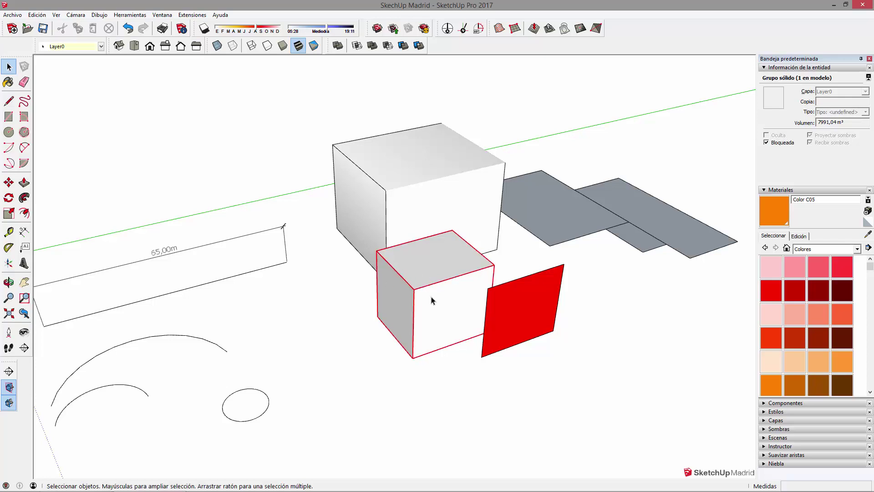
middle_click_drag(474, 282, 355, 328)
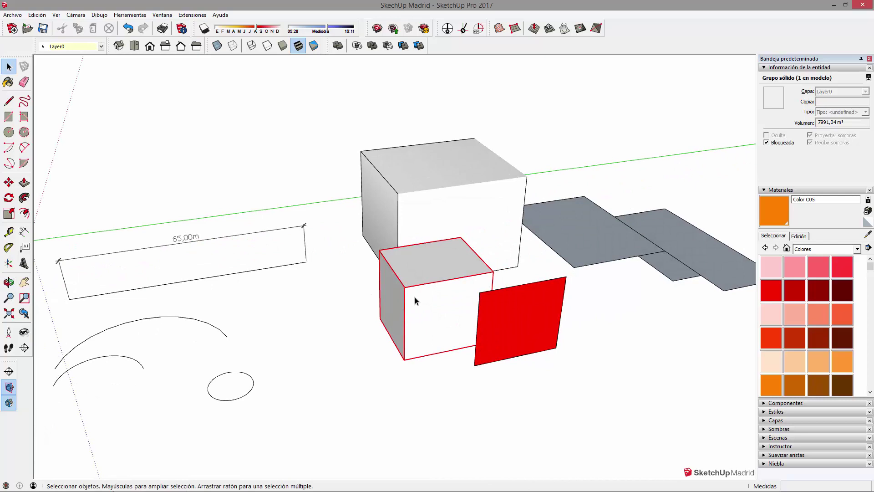
left_click(775, 143)
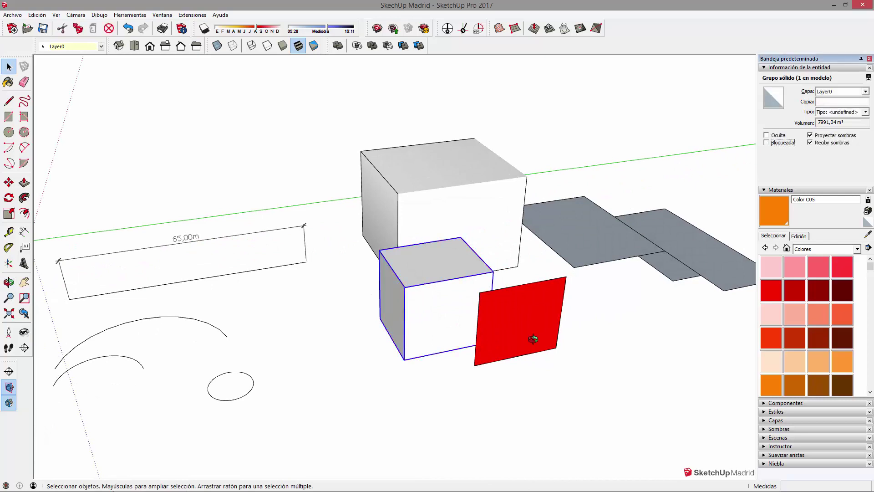
Step: Examine the box group's volume in its entity information
middle_click_drag(533, 338, 466, 302)
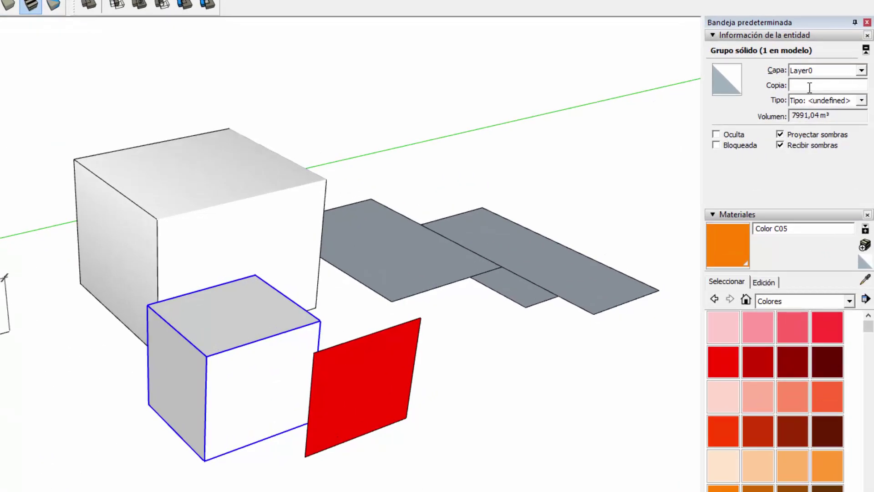
left_click_drag(793, 116, 843, 116)
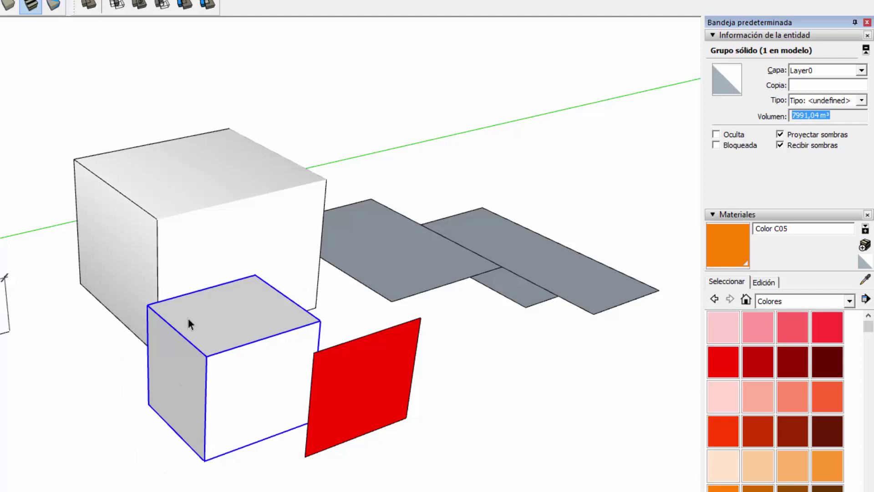
left_click(190, 440)
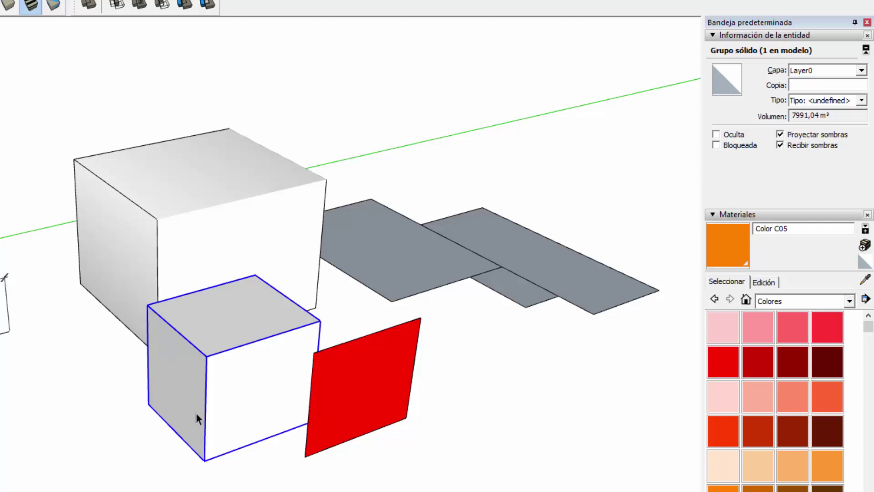
Step: Delete one side face inside the smaller box group, leave the group and reselect it to check its entity information
double_click(197, 382)
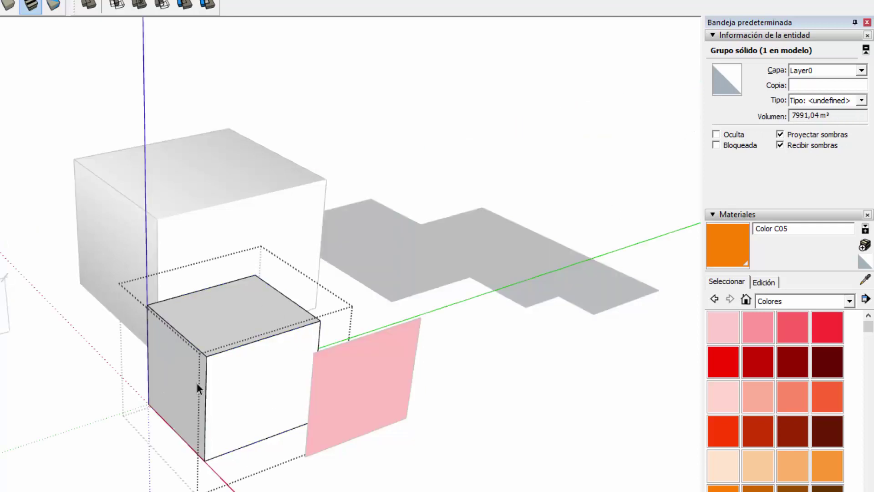
left_click(180, 383)
key("Delete")
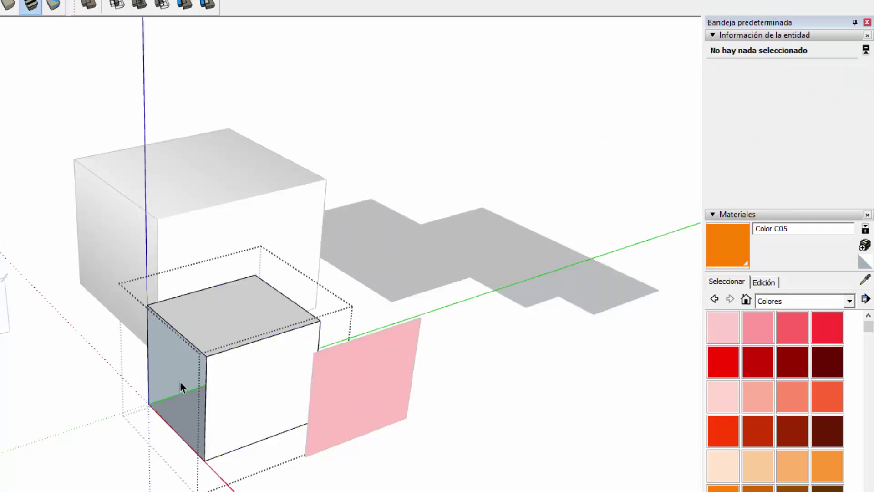
key("Escape")
left_click(246, 396)
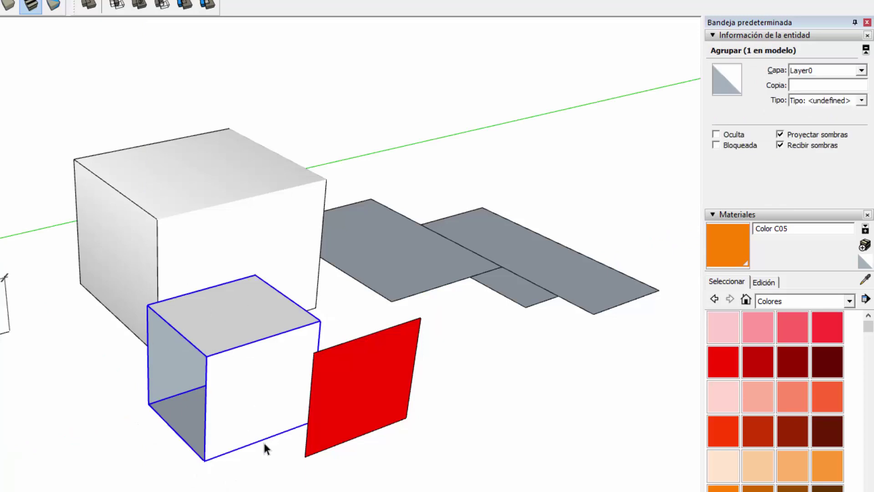
Step: Examine the opened box group from several angles together with its entity information
middle_click_drag(82, 353, 223, 314)
scroll(219, 354, "up", 3)
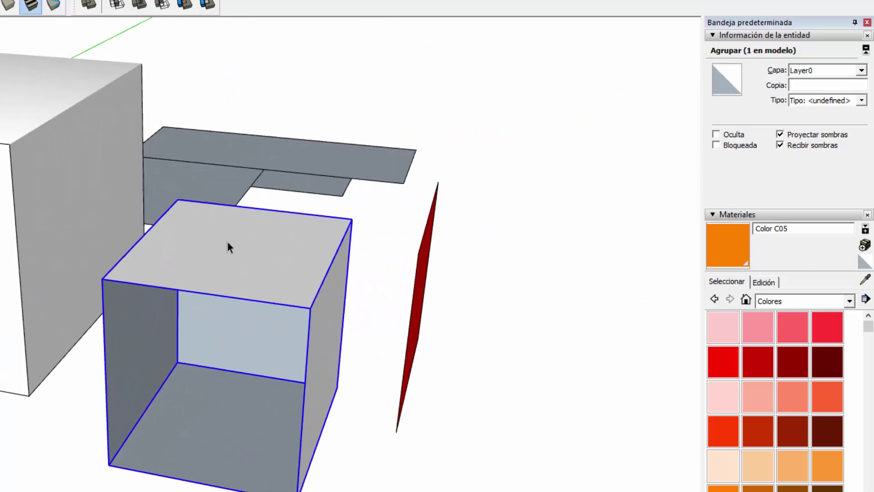
middle_click_drag(310, 438, 172, 438)
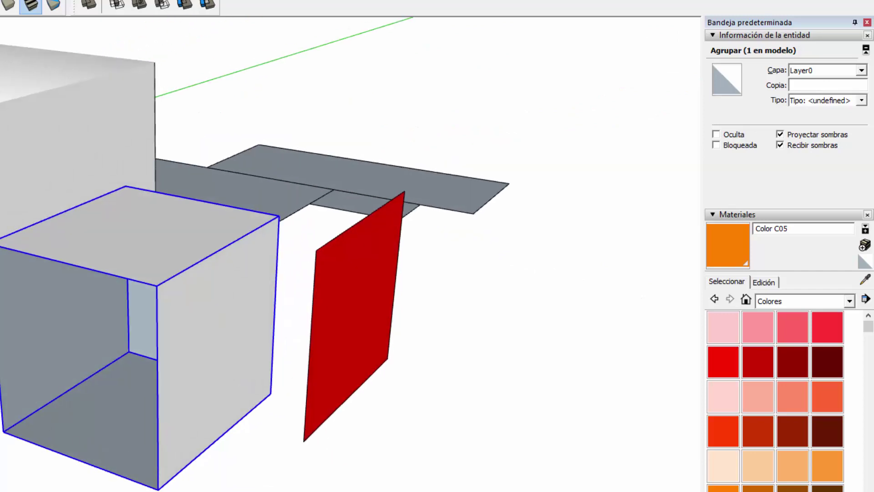
middle_click_drag(43, 436, 125, 467, "shift")
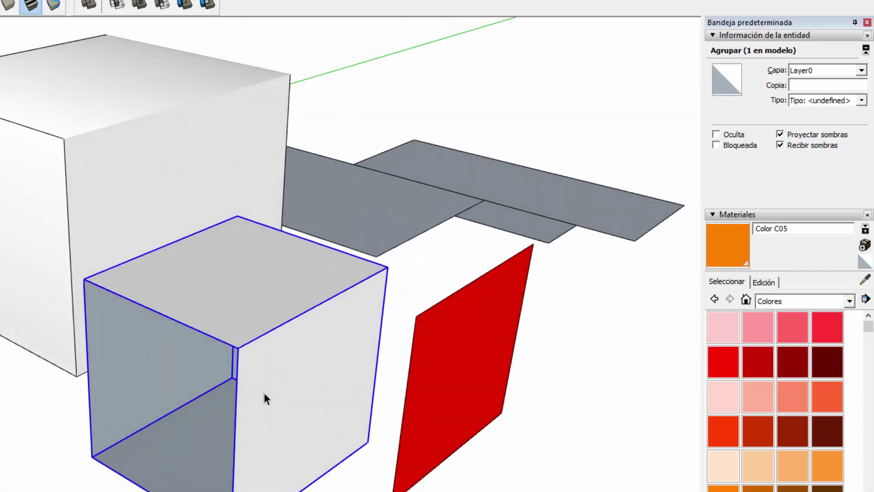
scroll(218, 334, "down", 1)
middle_click_drag(446, 310, 208, 325)
scroll(207, 325, "down", 2)
left_click(372, 337)
middle_click_drag(372, 349, 38, 276)
left_click(37, 275)
middle_click_drag(101, 308, 154, 334)
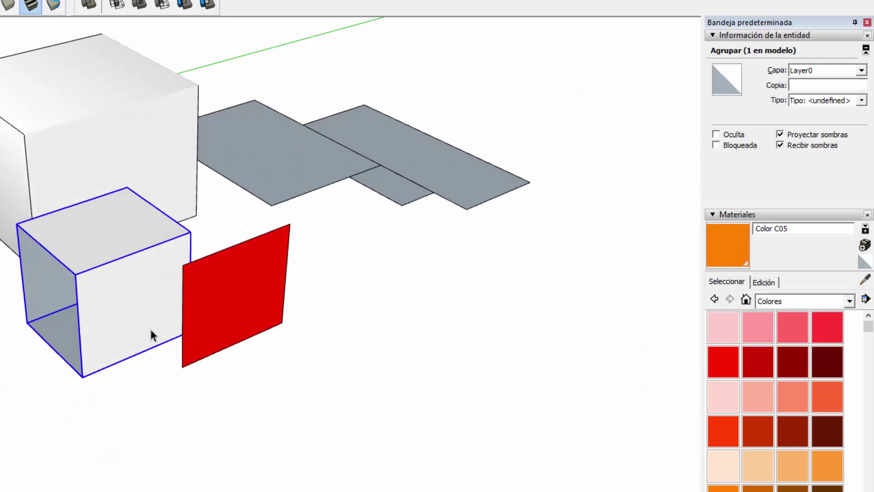
Step: Convert the open box group into a component with the definition name Caja
right_click(94, 293)
left_click(141, 383)
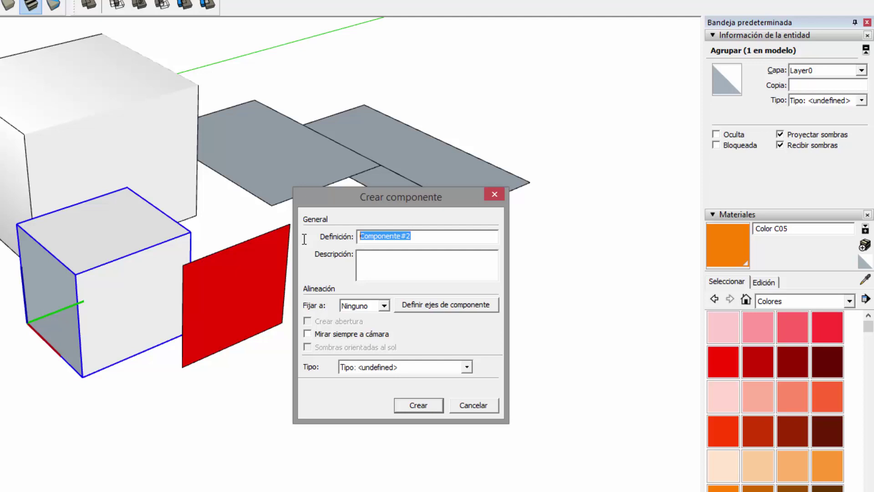
type("Caja")
left_click(417, 405)
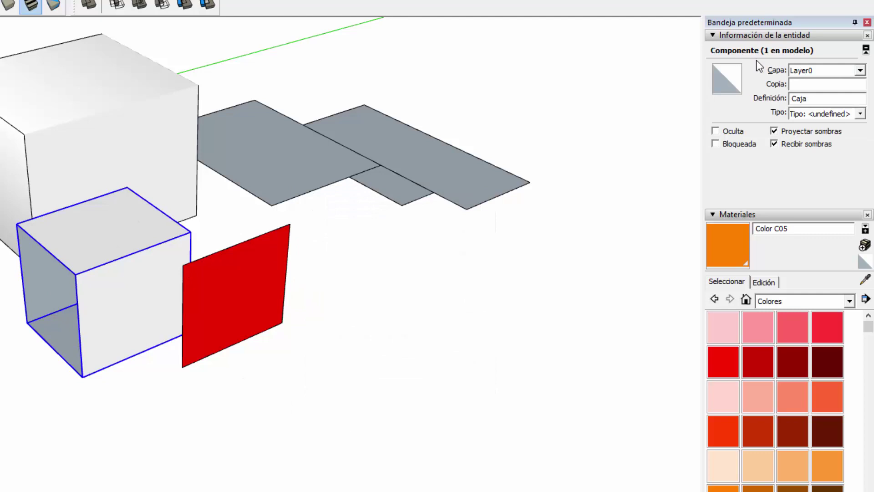
Step: Examine the Caja component's definition name and its available Tipo classifications in the entity information
double_click(821, 100)
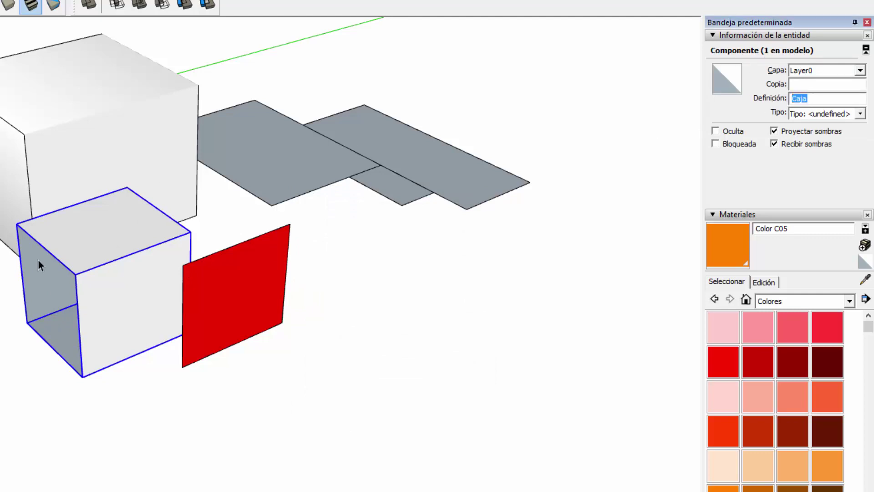
left_click(860, 114)
left_click_drag(718, 124, 718, 188)
left_click(687, 201)
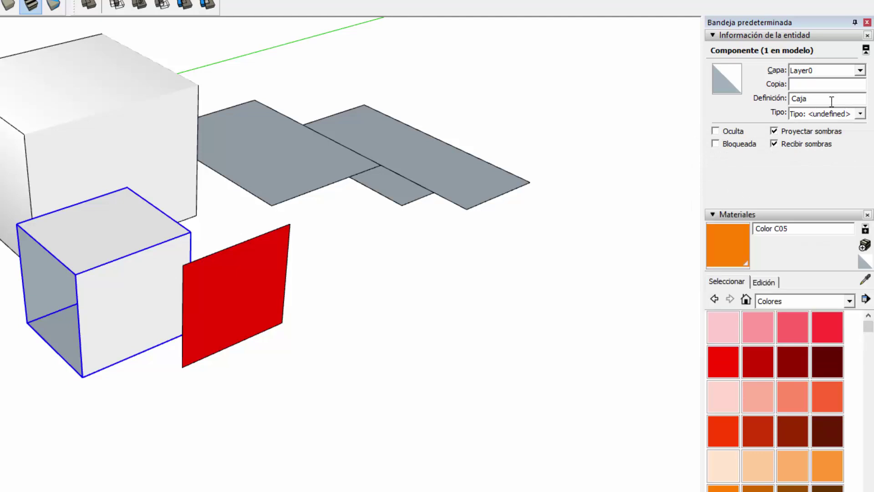
left_click(847, 114)
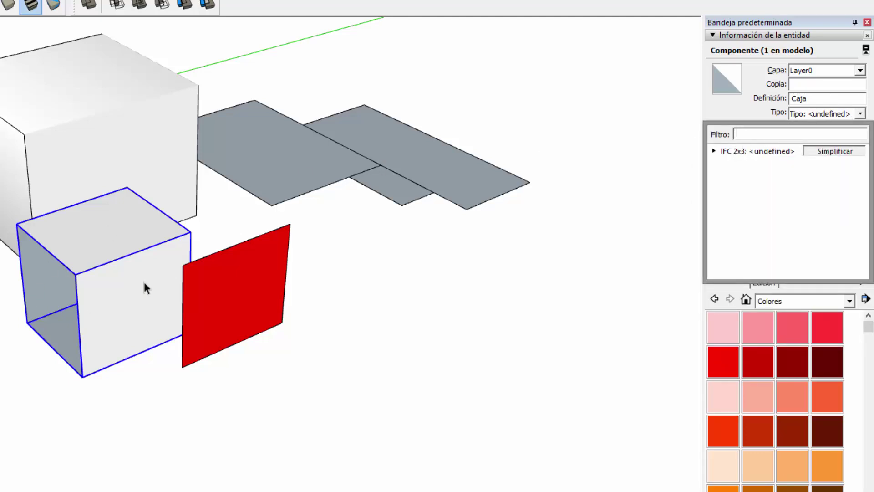
left_click(332, 404)
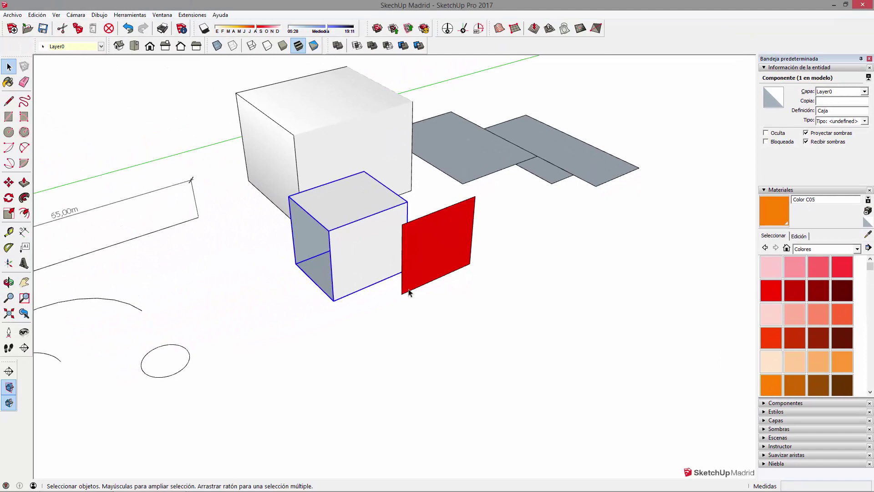
Step: Compare the entity information of the box component, the red face and a grey ground face
left_click(408, 292)
left_click(367, 206)
left_click(564, 369)
left_click(458, 242)
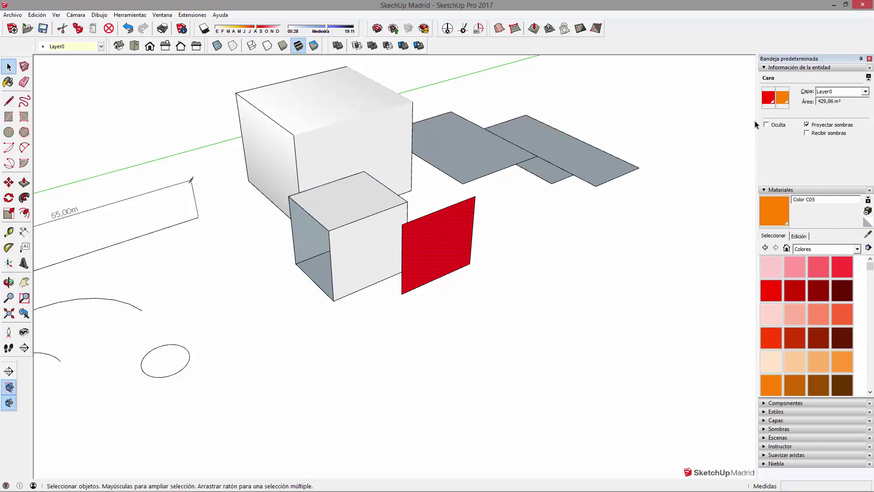
left_click(660, 227)
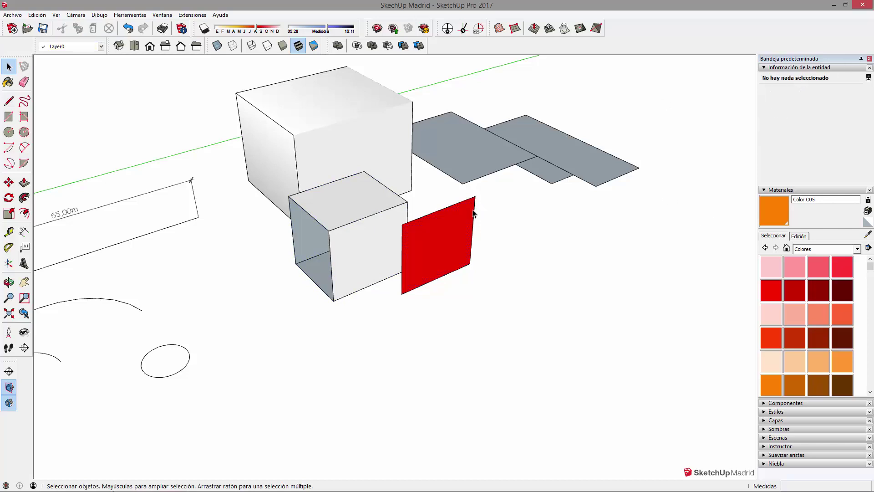
left_click(486, 171)
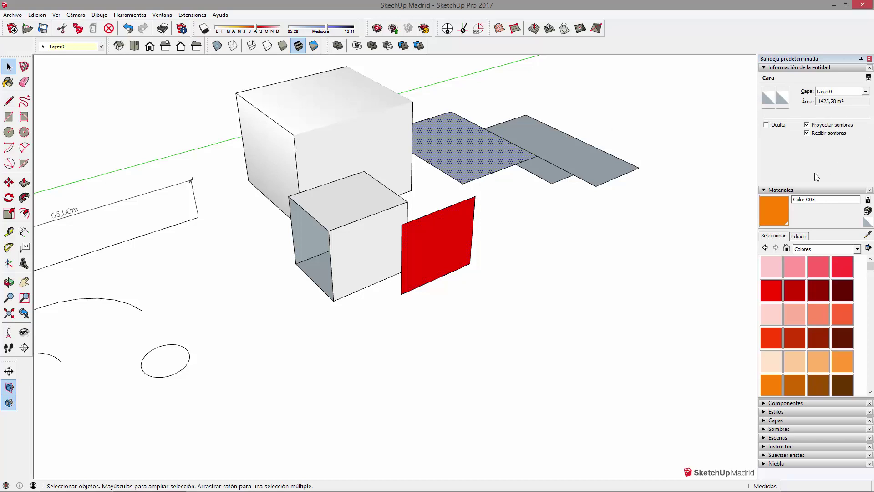
left_click(591, 219)
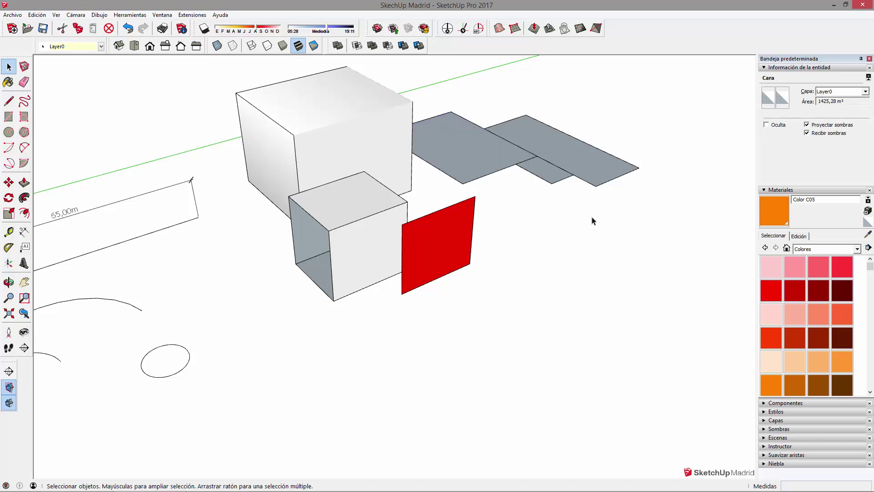
left_click(524, 150)
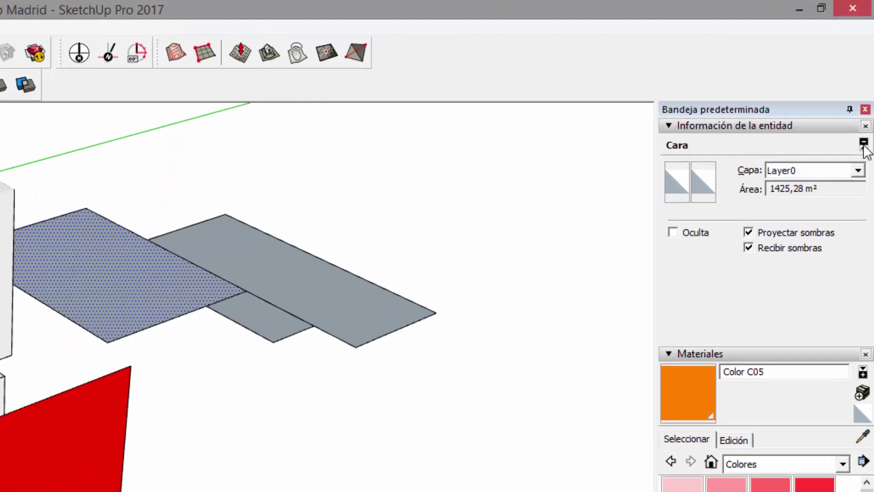
Step: Collapse the Materiales section, and hide and show the extra options of Información de la entidad, leaving them shown
left_click(863, 145)
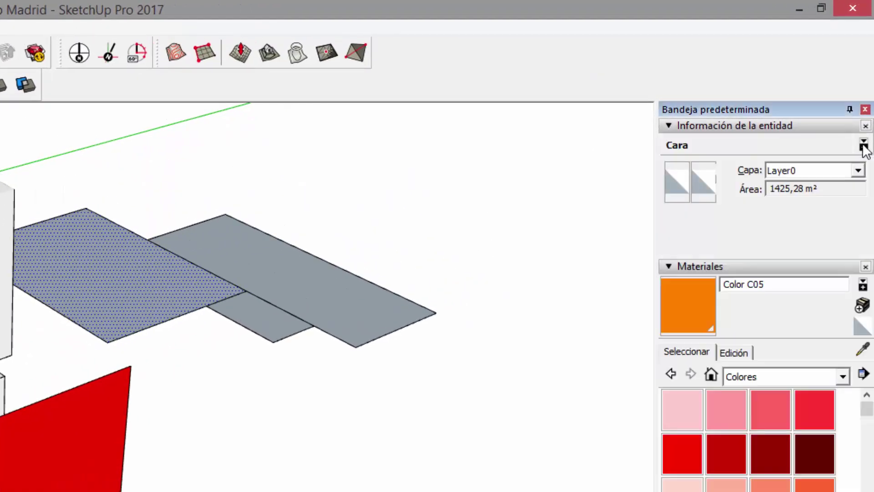
left_click(864, 145)
left_click(864, 145)
left_click(671, 265)
left_click(863, 146)
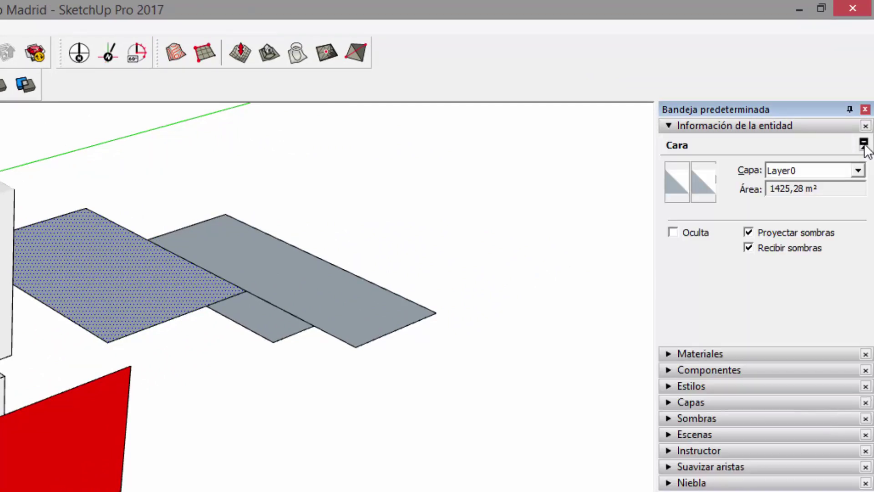
left_click(864, 146)
left_click(864, 145)
Step: Examine the entity information for the Caja component, the connected grey faces, the whole model selected together and a single grey face
left_click(338, 469)
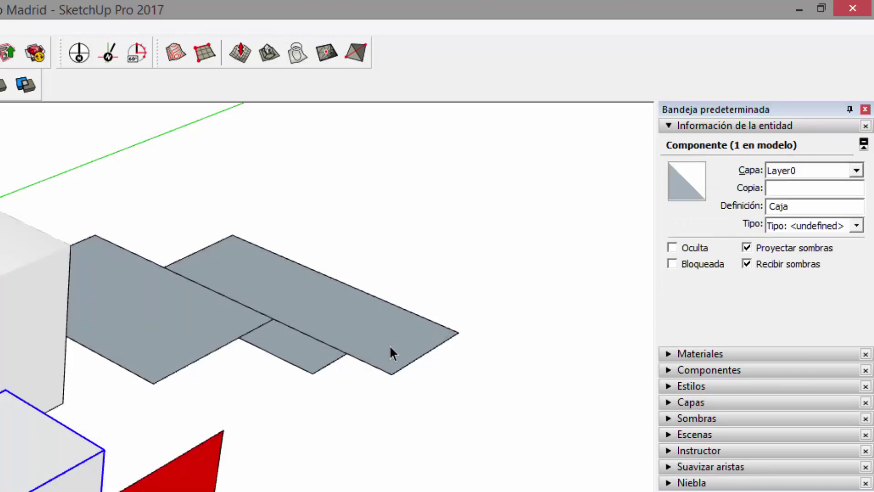
left_click(390, 353)
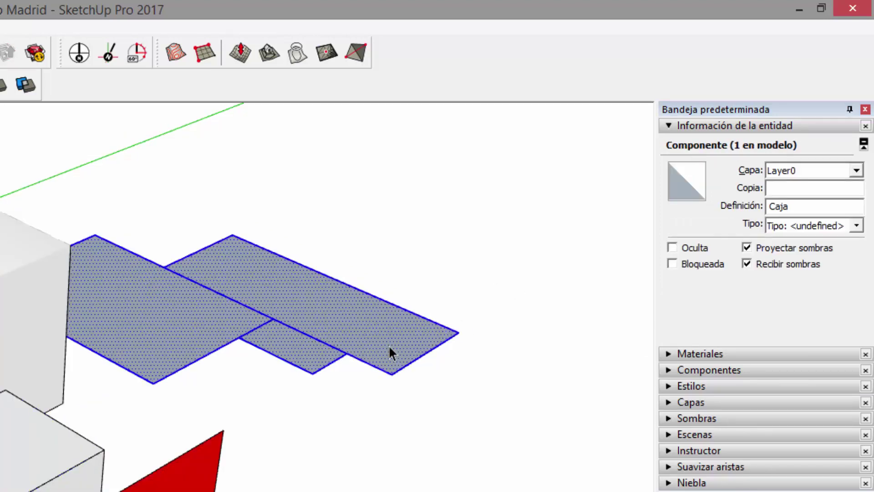
mouse_move(463, 452)
middle_mouse_down()
mouse_move(354, 403)
mouse_move(492, 302)
mouse_move(343, 316)
mouse_move(312, 301)
mouse_move(250, 297)
mouse_move(291, 301)
middle_mouse_up()
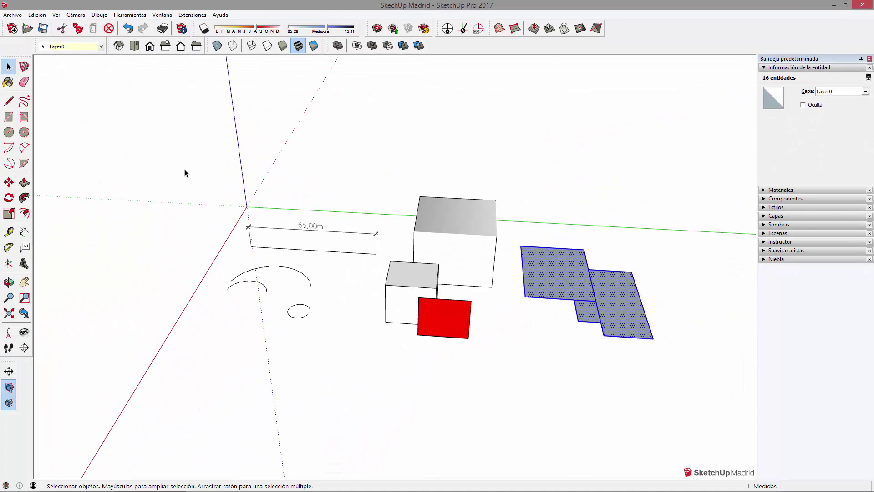
left_click_drag(185, 172, 699, 416)
left_click(666, 400)
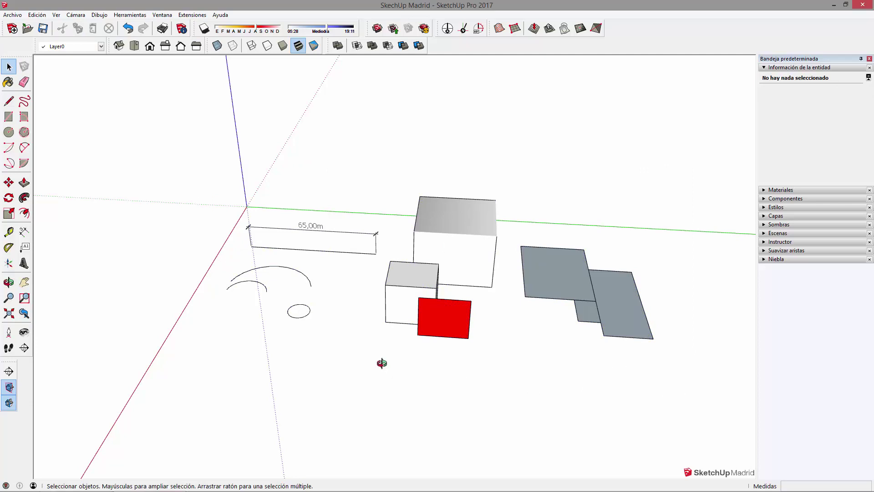
middle_click_drag(382, 363, 548, 363)
left_click_drag(172, 159, 634, 386)
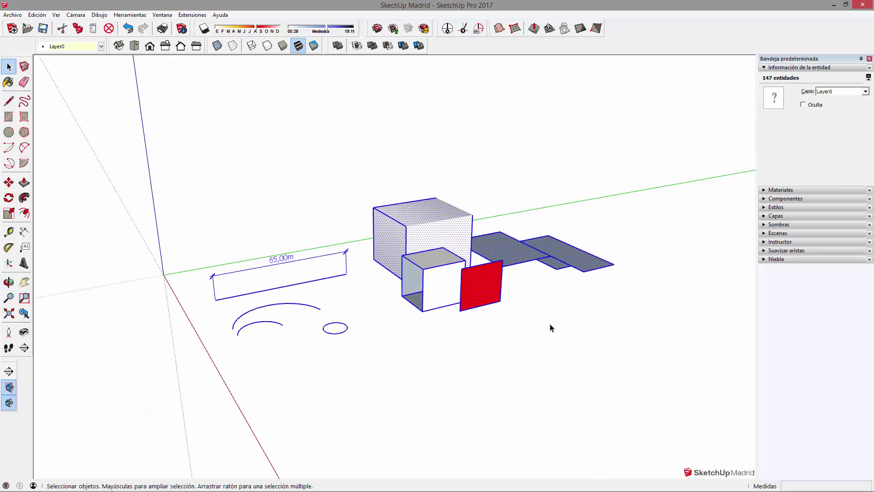
middle_click_drag(610, 316, 260, 148)
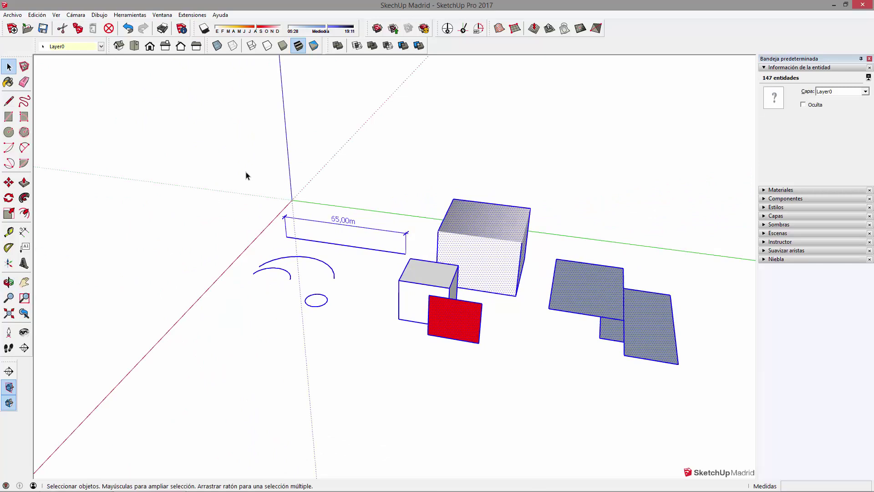
left_click_drag(217, 149, 724, 401)
left_click(406, 197)
left_click(602, 294)
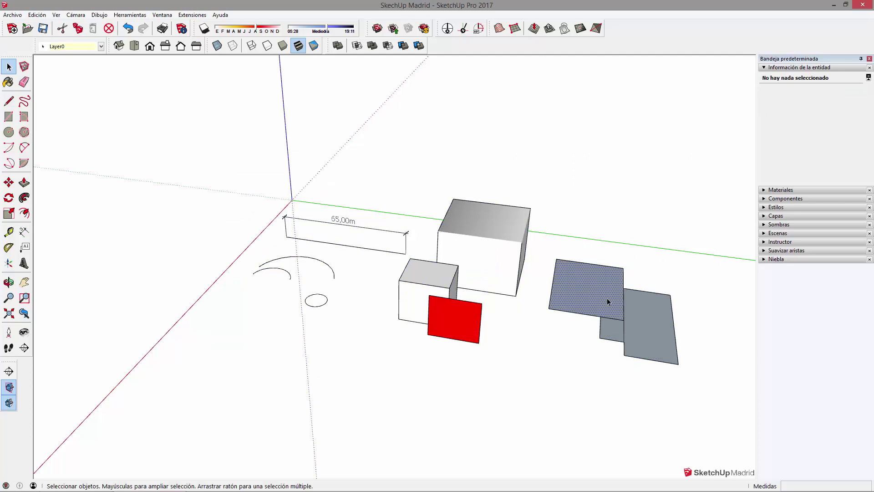